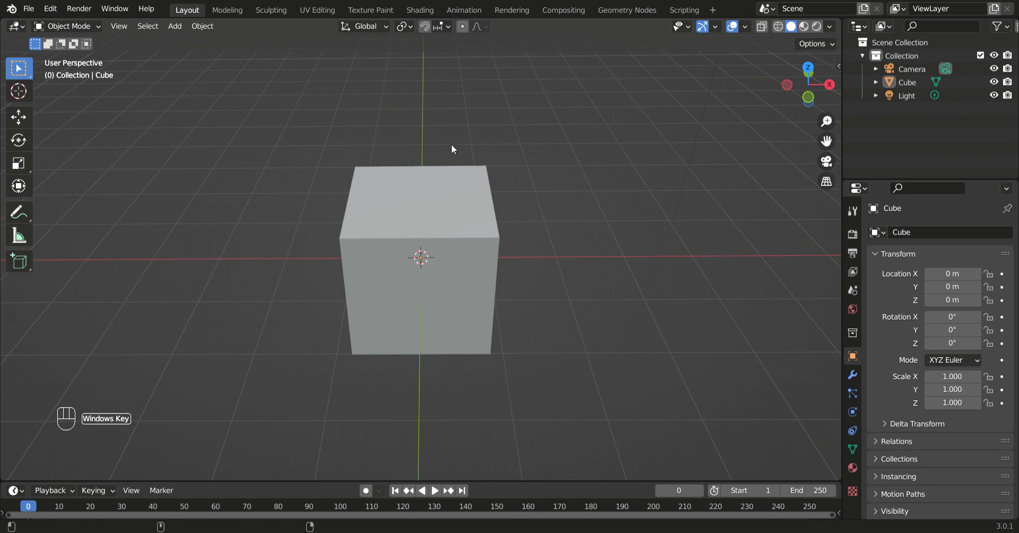
# Step: Open the Preferences window
pyautogui.click(50, 11)
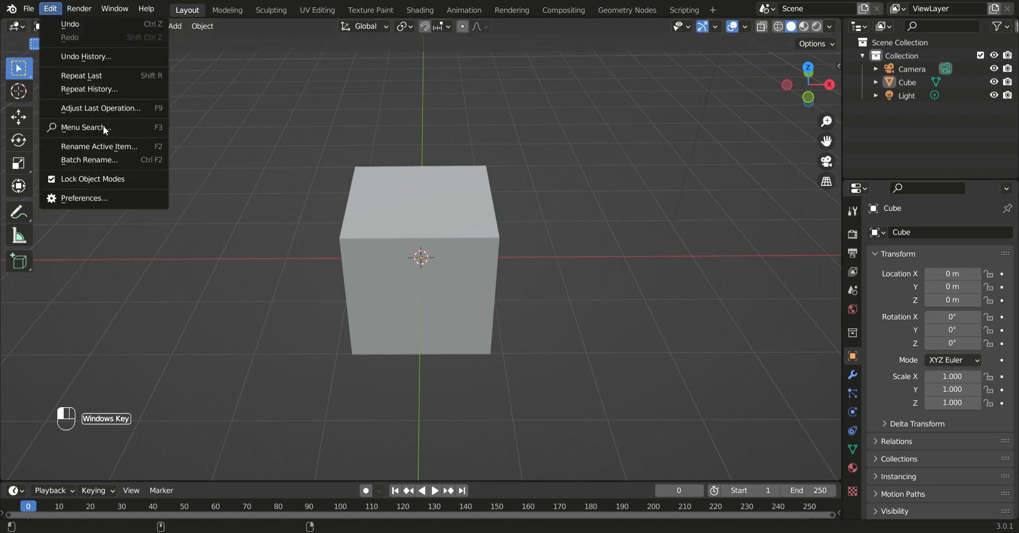
pyautogui.click(96, 200)
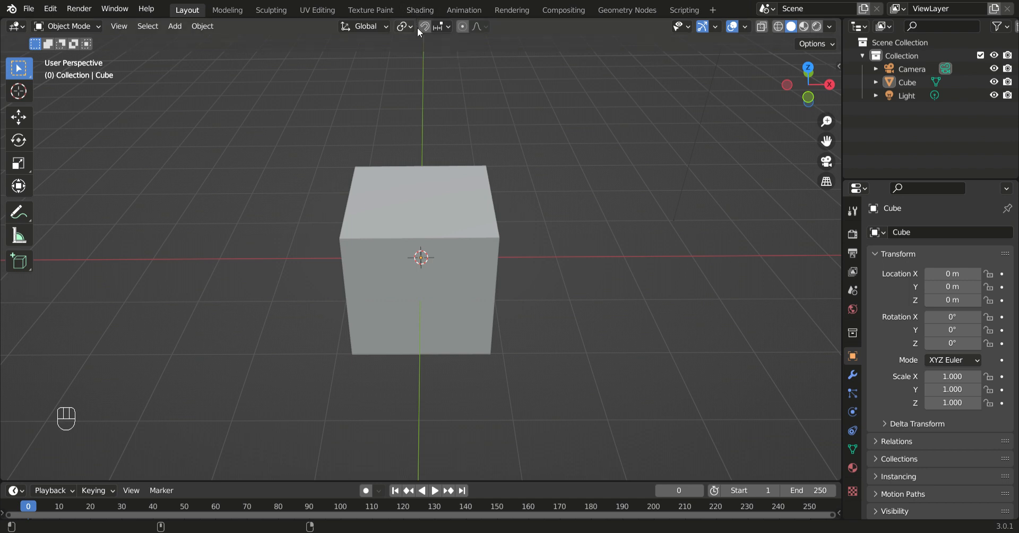
pyautogui.moveTo(559, 219); pyautogui.dragTo(559, 220, button='middle')
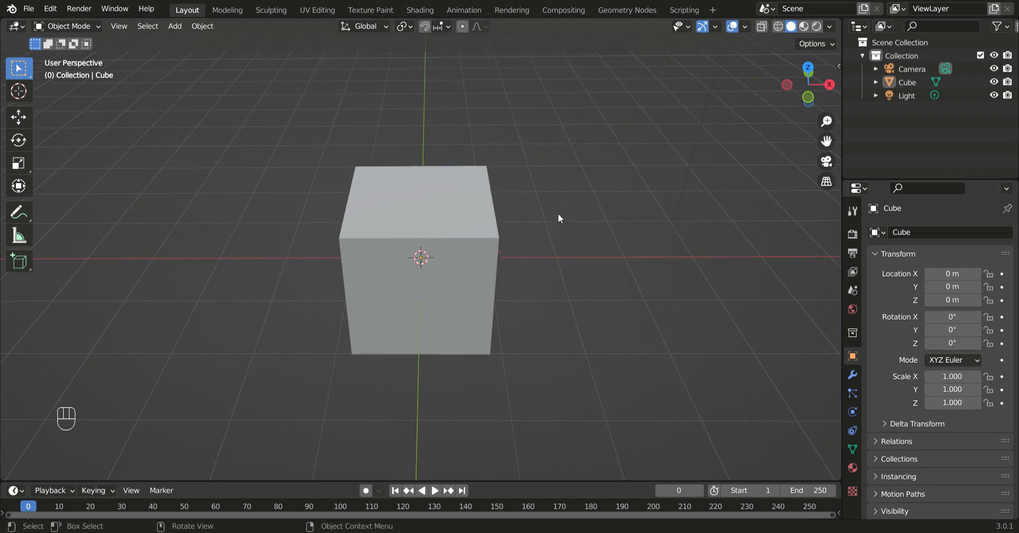
pyautogui.press('n')
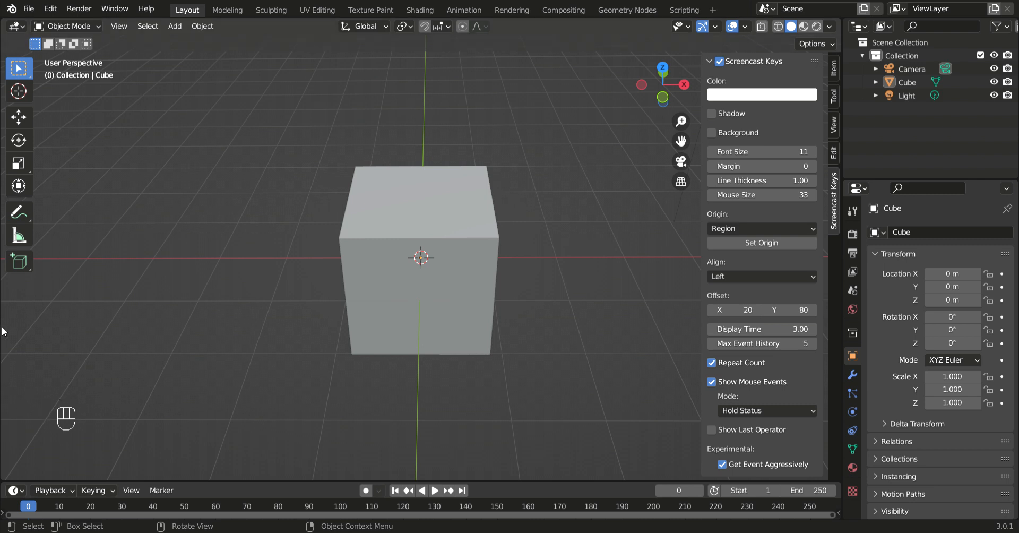
pyautogui.press('n')
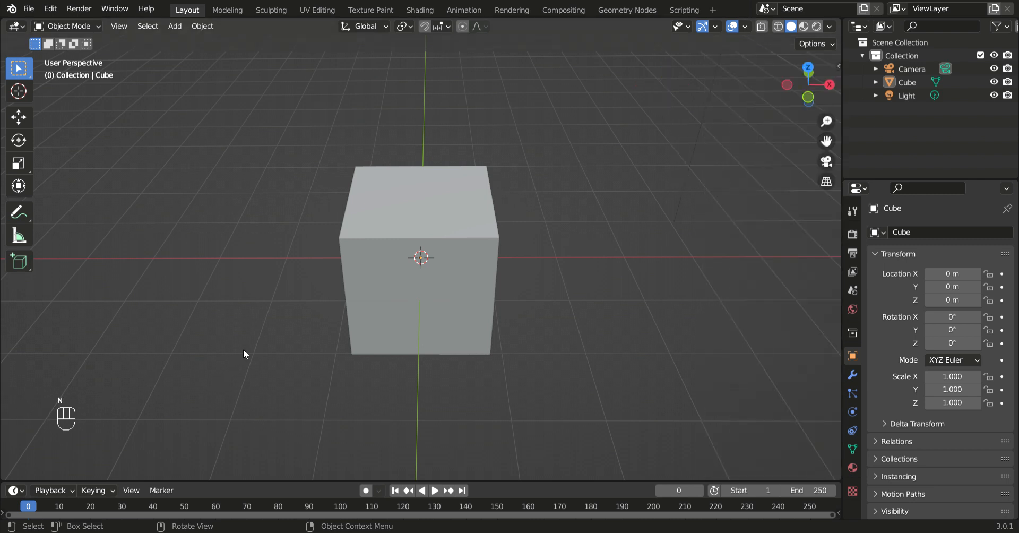
# Step: Run AutoMirror on the cube along the X axis with Positive orientation, Cut and Mirror, and Use Clip enabled
pyautogui.press('n')
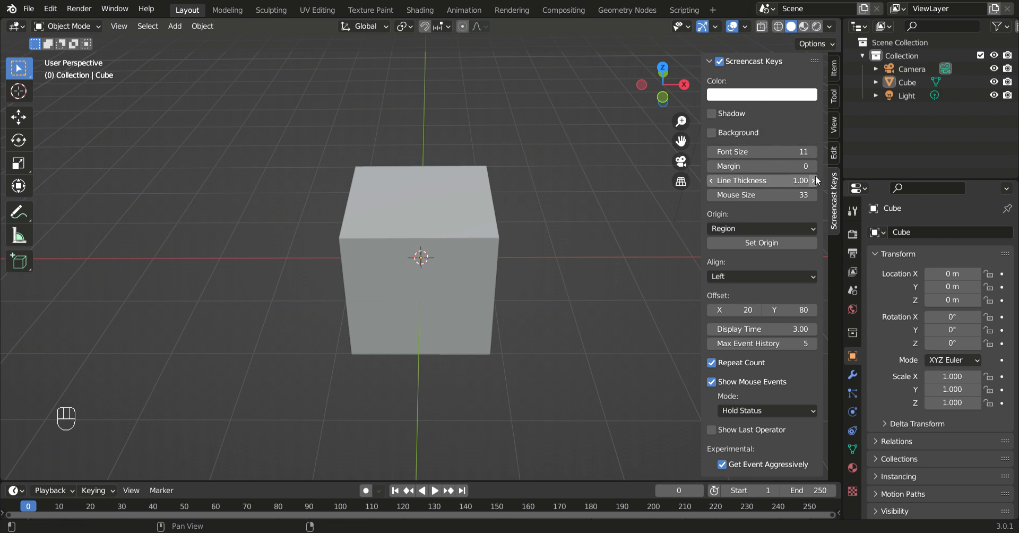
pyautogui.click(833, 153)
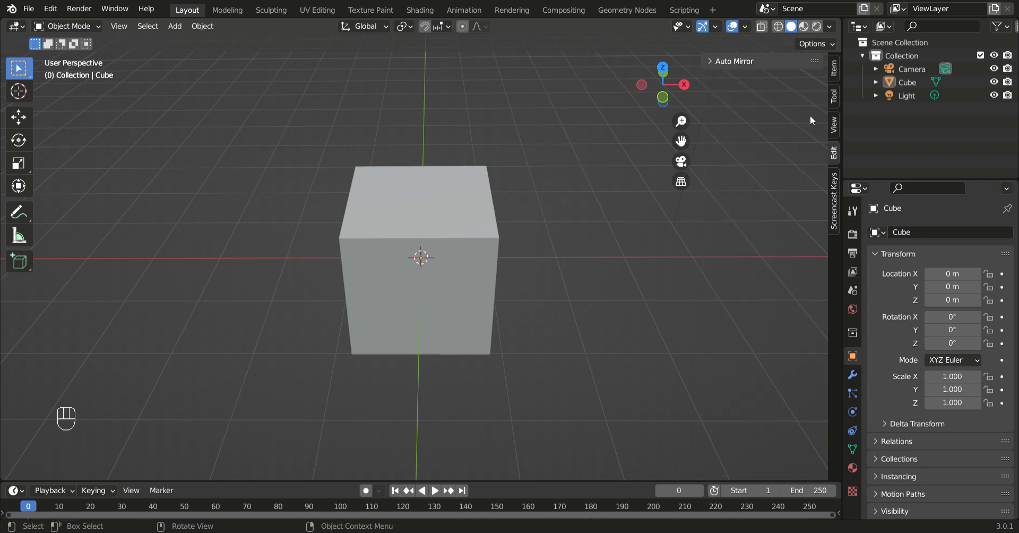
pyautogui.click(737, 61)
pyautogui.click(754, 85)
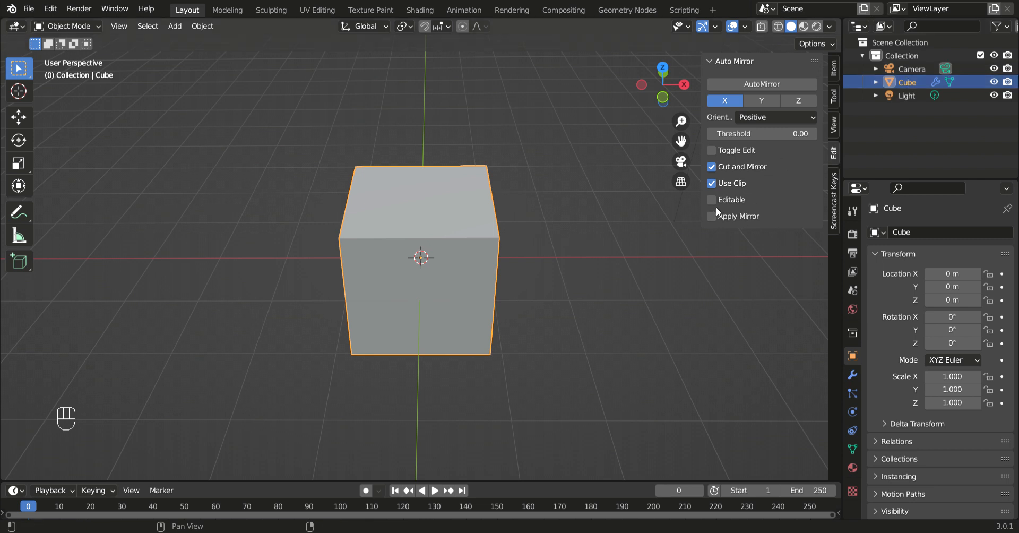
pyautogui.click(762, 87)
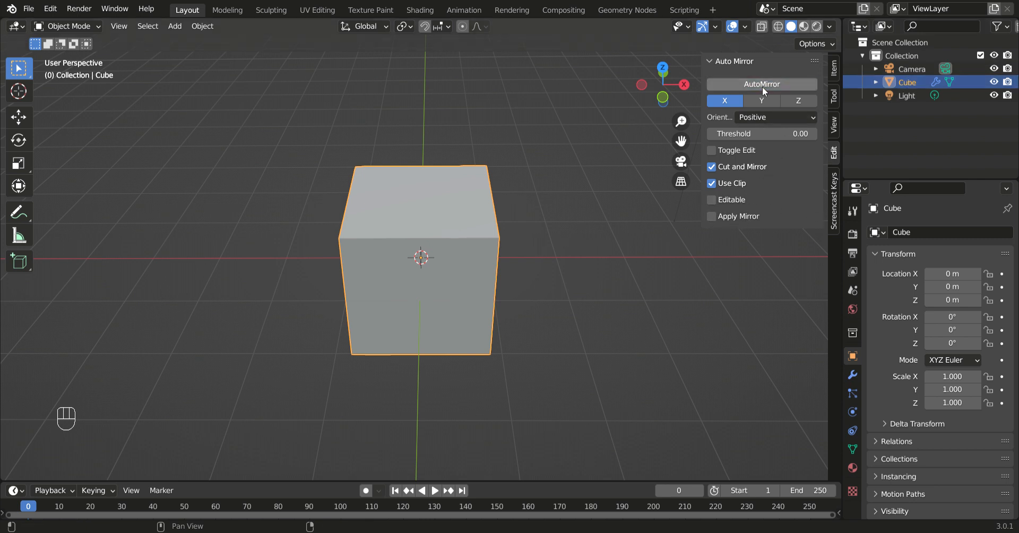
pyautogui.click(572, 116)
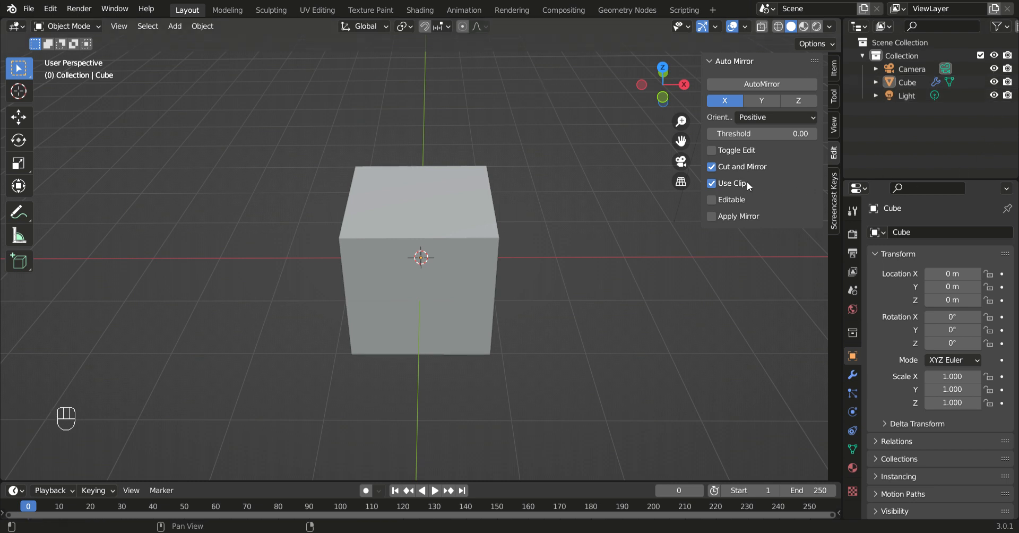
pyautogui.press('n')
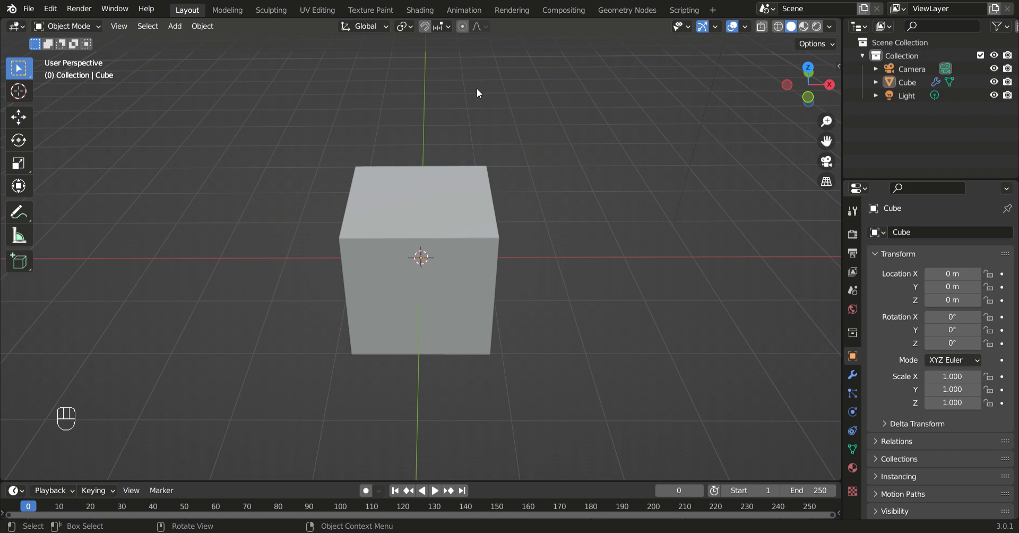
# Step: Enter Edit Mode on the mirrored cube and view it from the front
pyautogui.press('Tab')
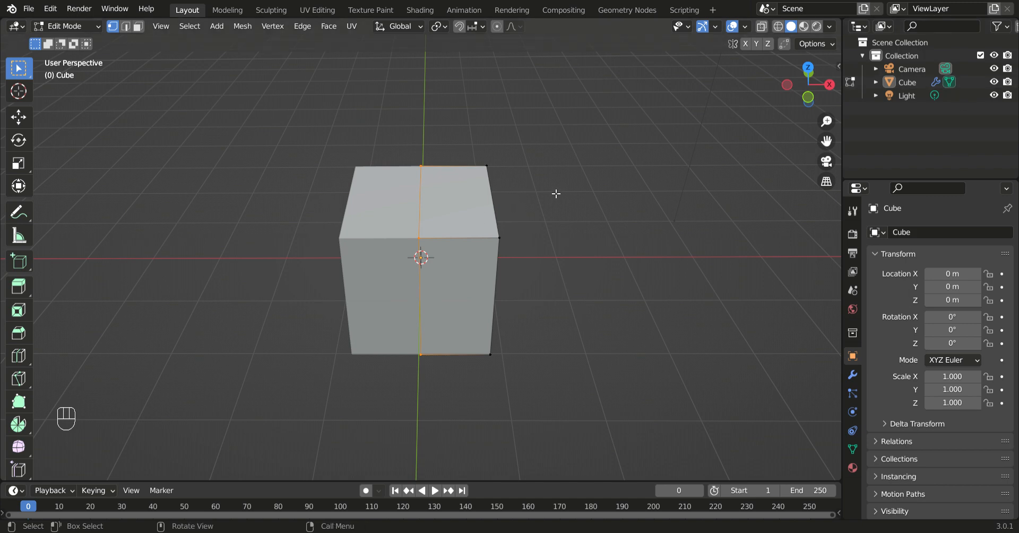
pyautogui.moveTo(574, 192); pyautogui.dragTo(578, 145, button='middle')
pyautogui.press('KP_1')
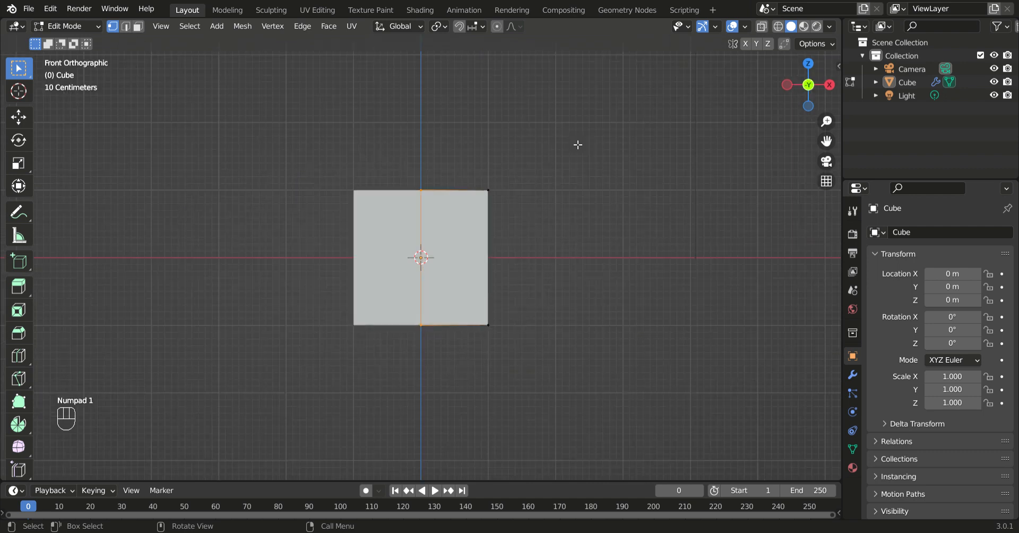
pyautogui.moveTo(650, 180); pyautogui.dragTo(648, 223, button='middle')
pyautogui.press('KP_1')
pyautogui.click(762, 26)
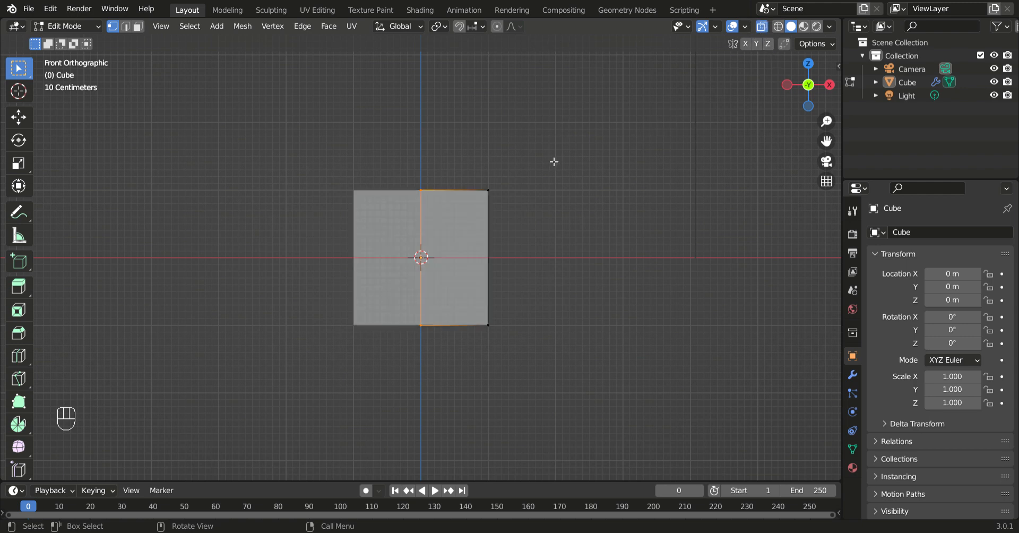
pyautogui.click(762, 27)
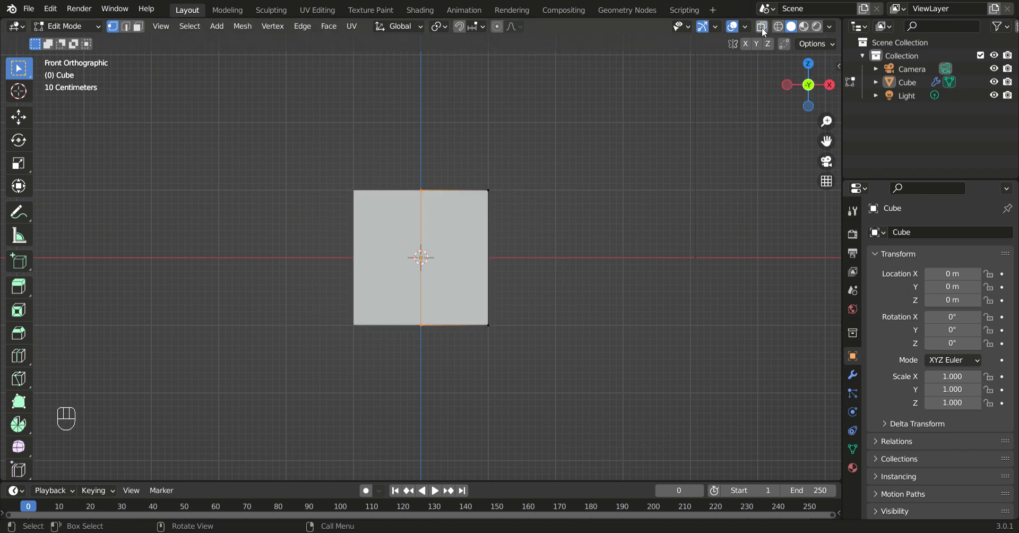
# Step: Add two evenly spaced horizontal loop cuts around the editable half of the cube, then clear the selection
pyautogui.moveTo(685, 278); pyautogui.dragTo(681, 308, button='middle')
pyautogui.press('ctrl')
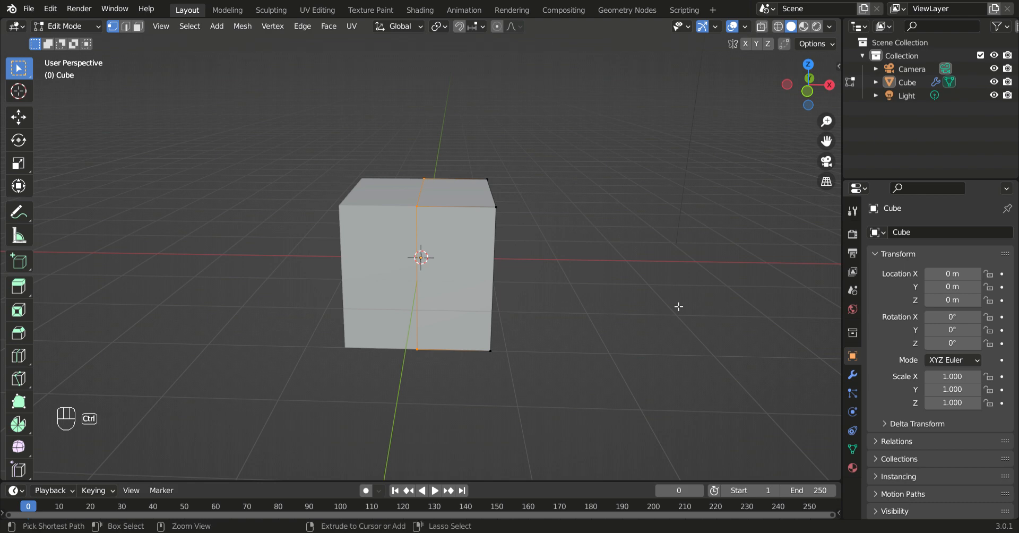
pyautogui.hotkey('ctrl', 'r')
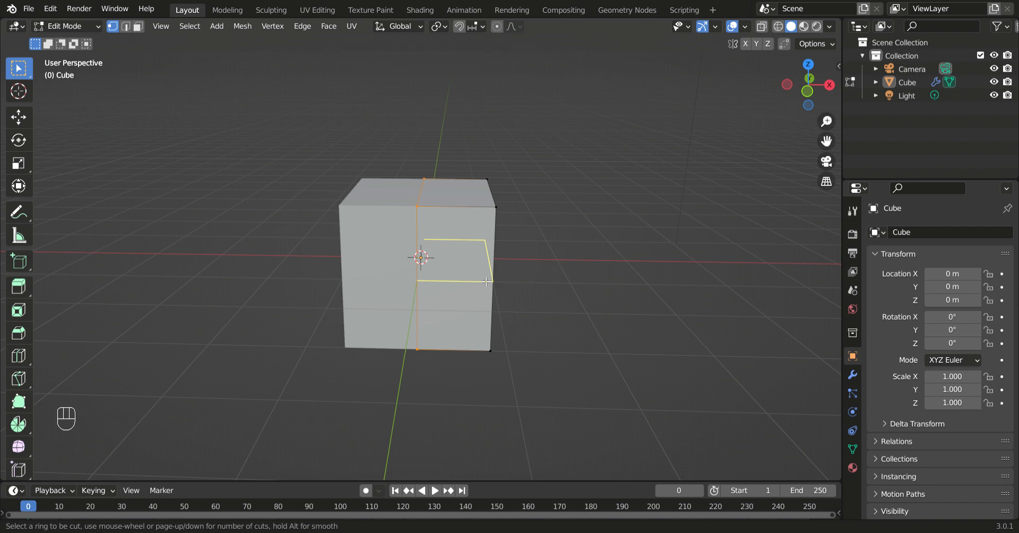
pyautogui.scroll(1, 486, 281)
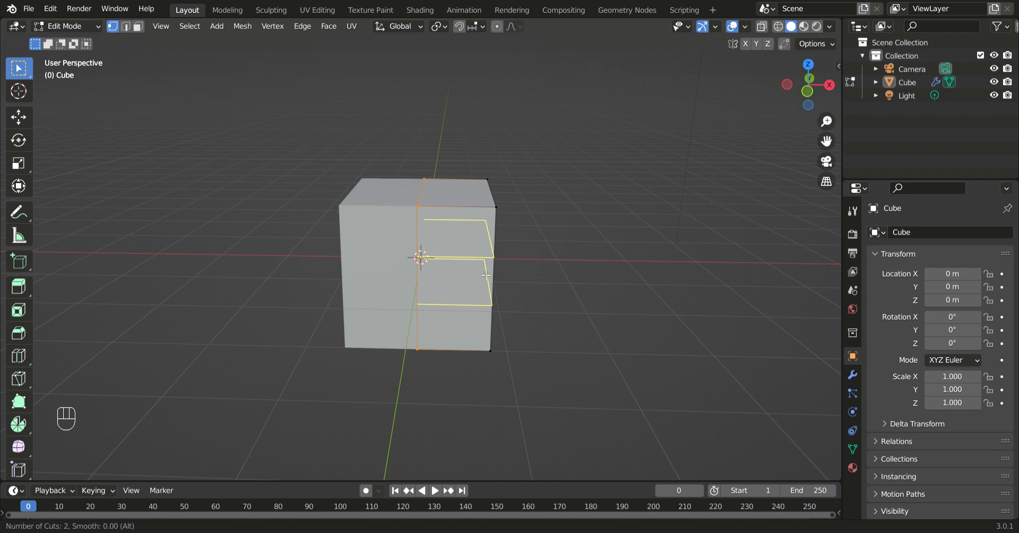
pyautogui.click(486, 275)
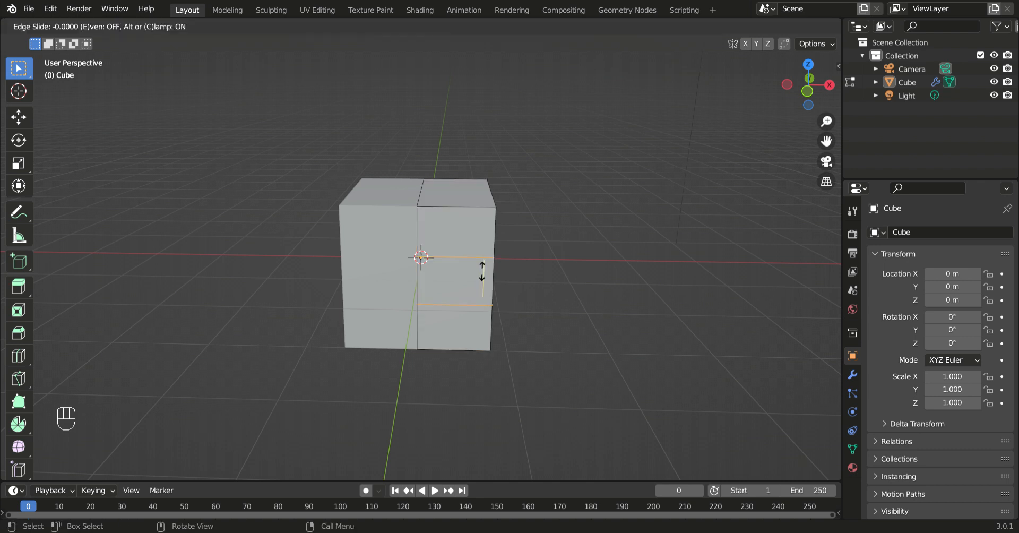
pyautogui.click(486, 275)
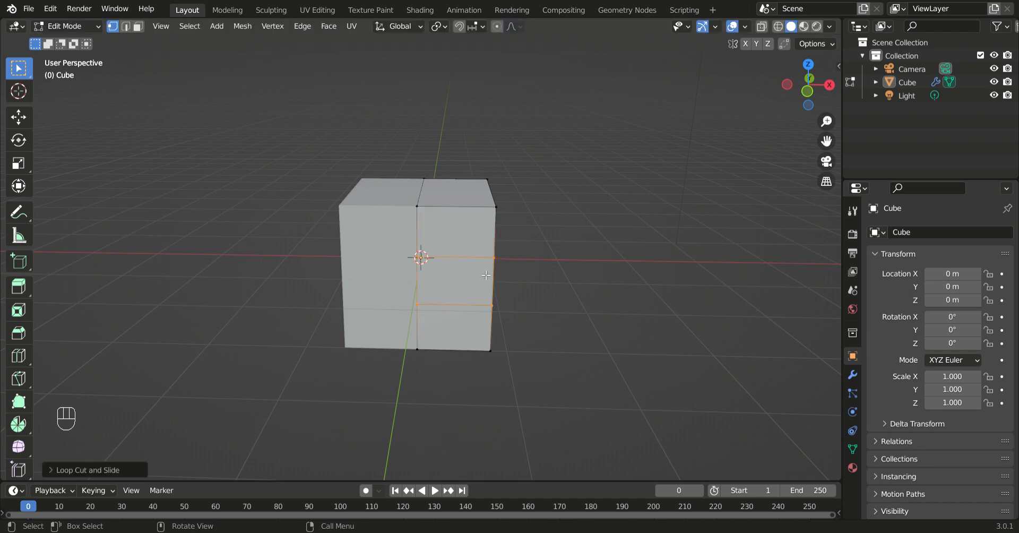
pyautogui.click(600, 316)
# Step: Add two evenly spaced vertical loop cuts across the cube's X-facing side, without sliding them, and deselect everything
pyautogui.moveTo(601, 316); pyautogui.dragTo(455, 296, button='middle')
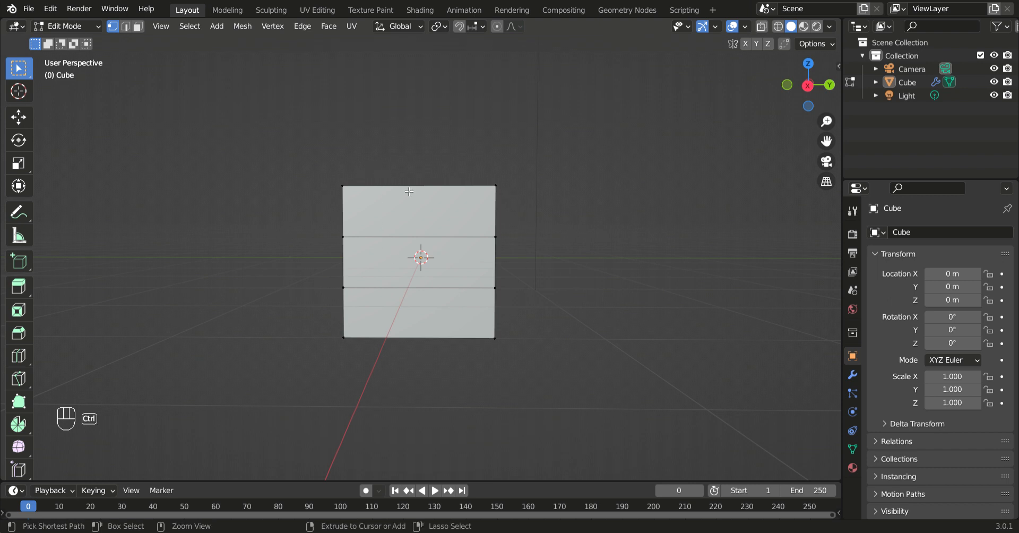
pyautogui.hotkey('ctrl', 'r')
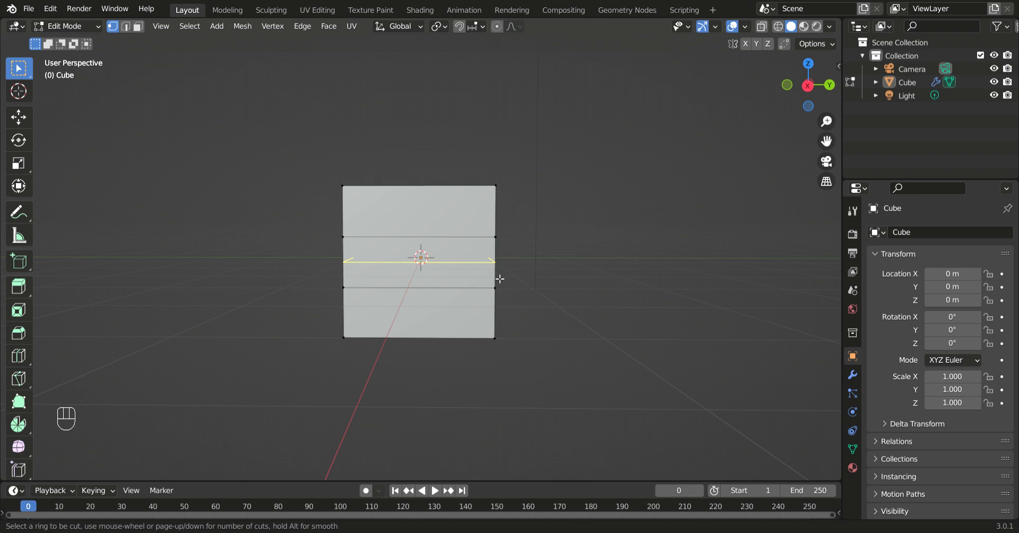
pyautogui.scroll(1, 499, 278)
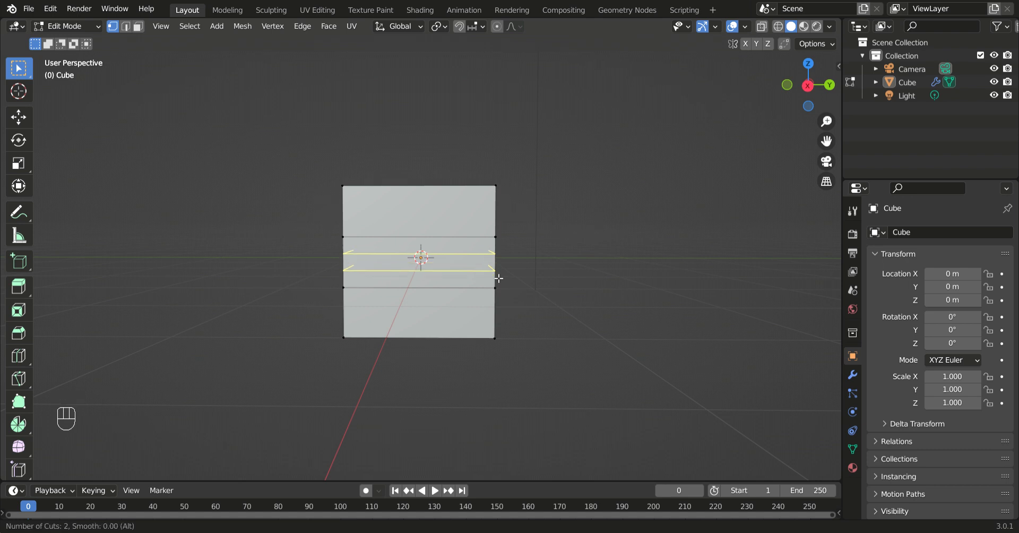
pyautogui.click(427, 205)
pyautogui.rightClick(425, 204)
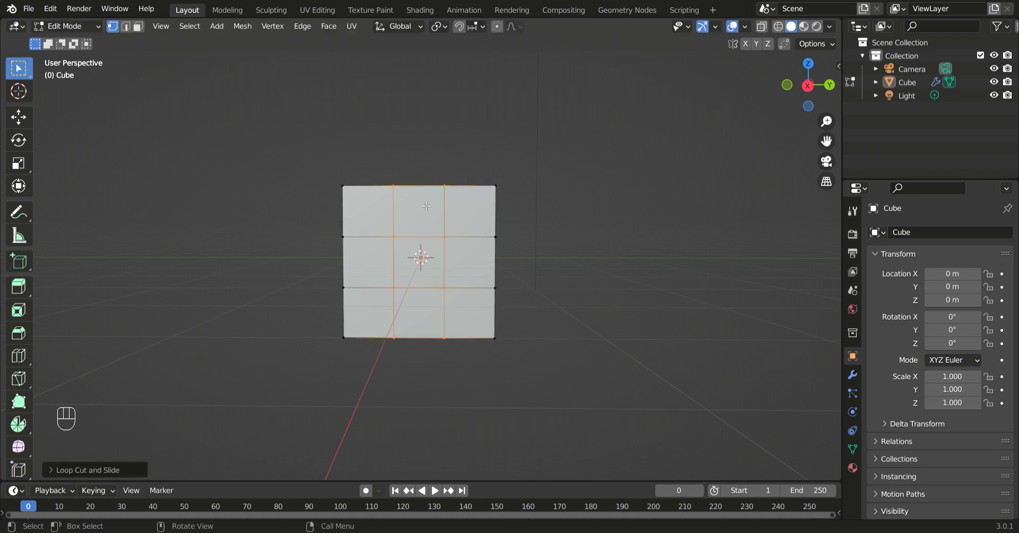
pyautogui.click(591, 205)
# Step: With X-ray on in front view, move the upper outer corner vertices about 0.2 m inward and 0.2 m down
pyautogui.moveTo(590, 206); pyautogui.dragTo(745, 228, button='middle')
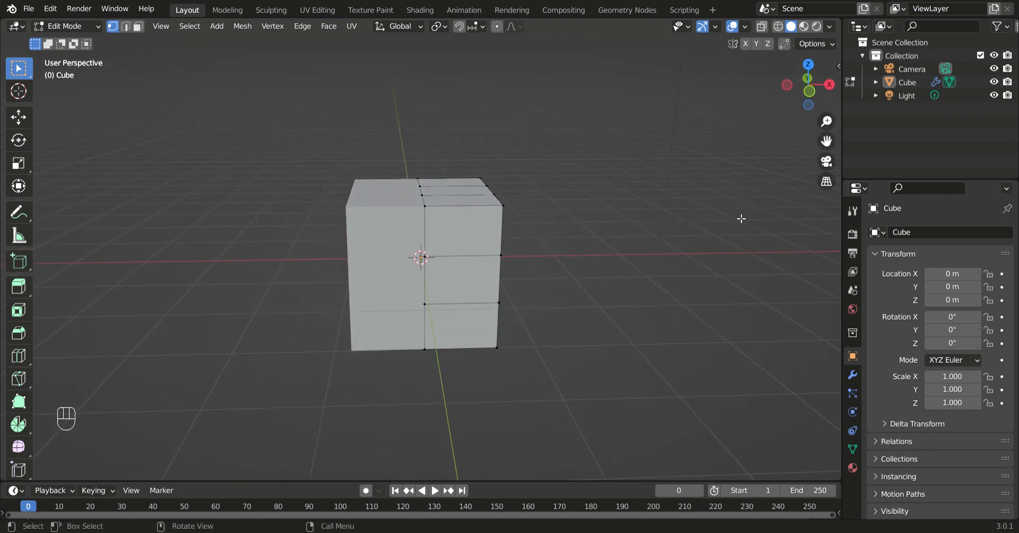
pyautogui.press('KP_1')
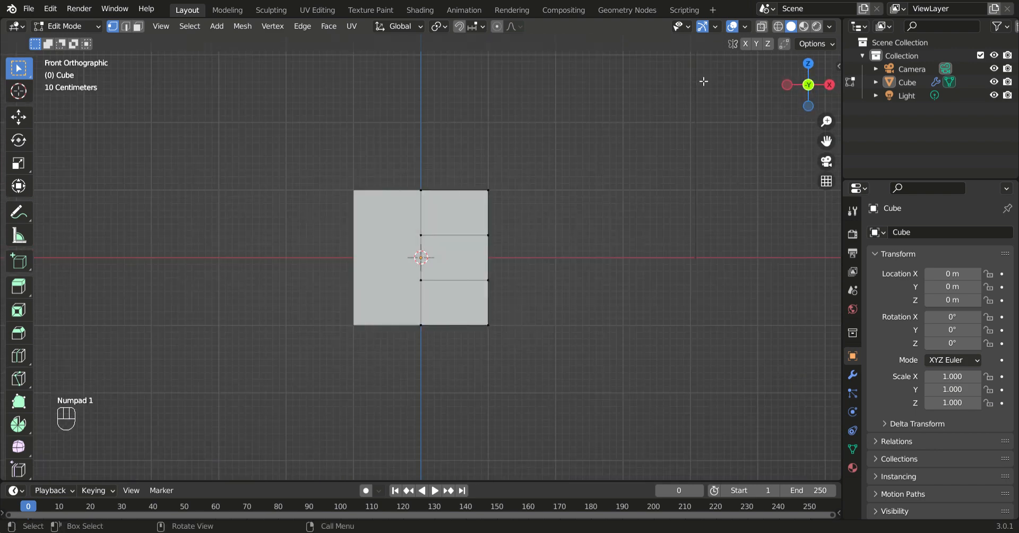
pyautogui.click(762, 26)
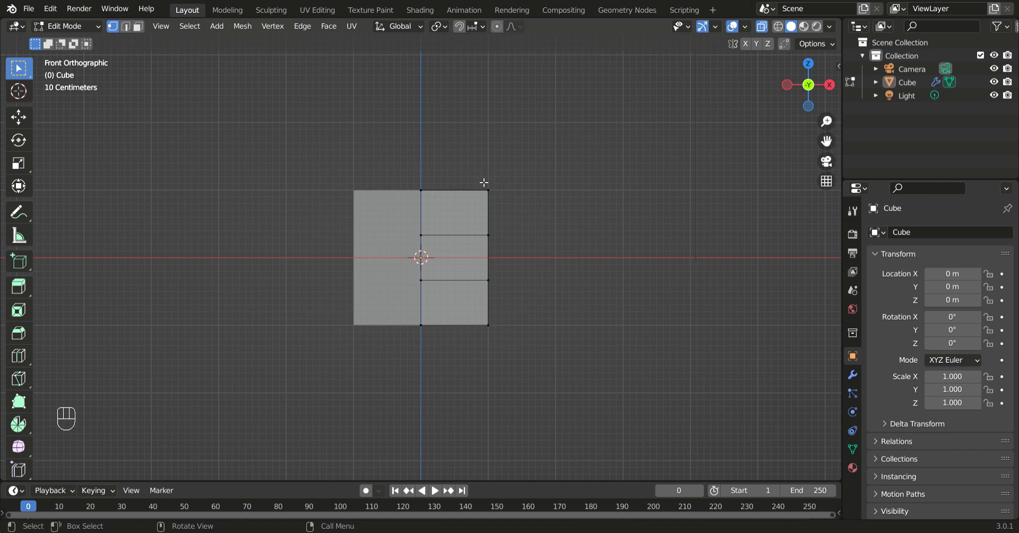
pyautogui.moveTo(481, 187); pyautogui.dragTo(502, 209)
pyautogui.moveTo(516, 196); pyautogui.dragTo(521, 227, button='middle')
pyautogui.press('KP_1')
pyautogui.press('g')
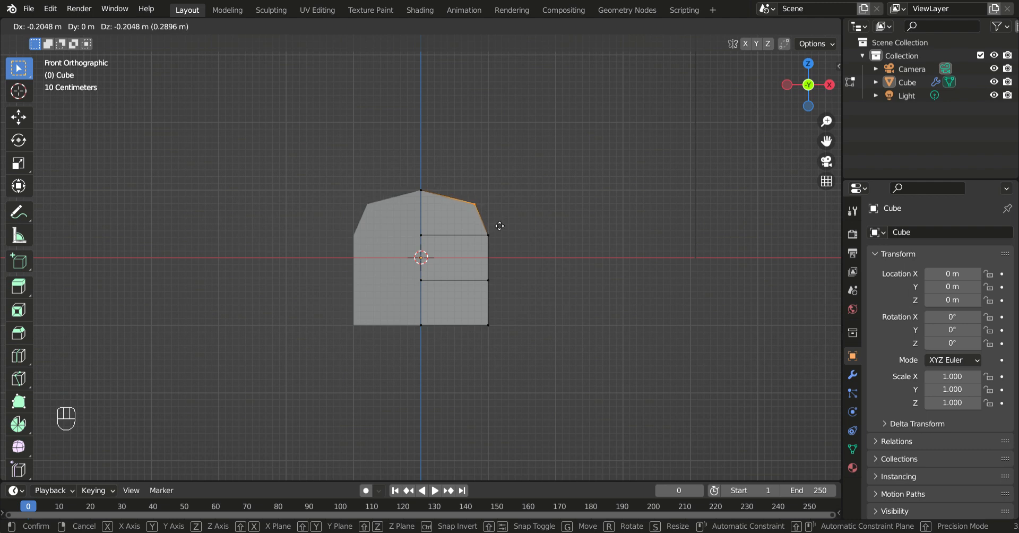
pyautogui.click(500, 225)
pyautogui.click(540, 228)
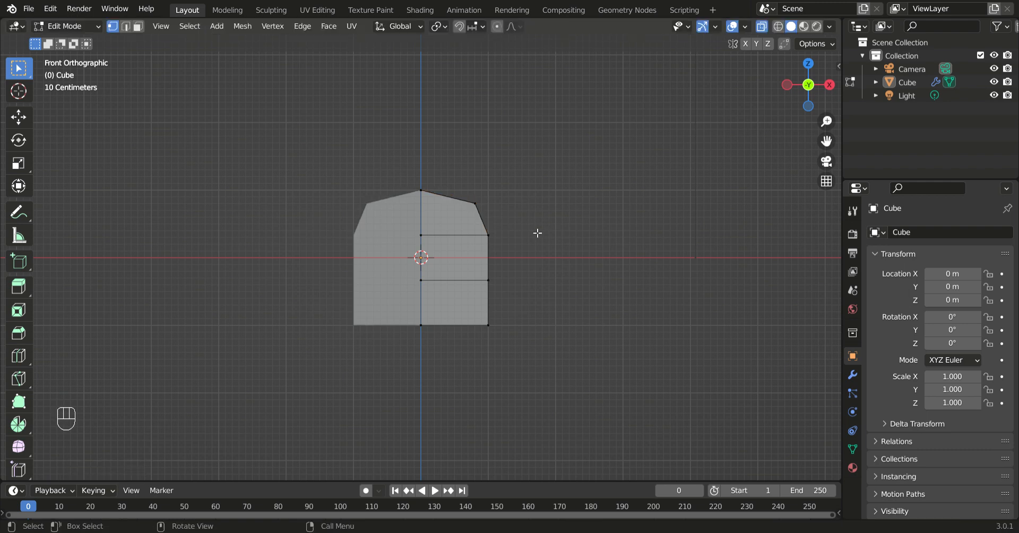
# Step: Move the lower outer corner vertices about 0.3 m inward and 0.13 m up in front view
pyautogui.moveTo(470, 315); pyautogui.dragTo(514, 345)
pyautogui.press('g')
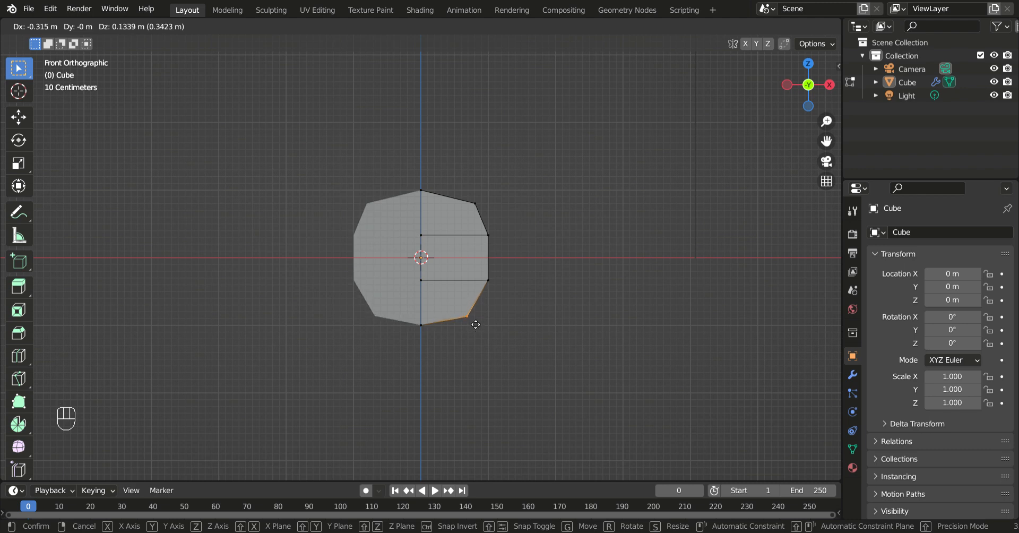
pyautogui.click(475, 324)
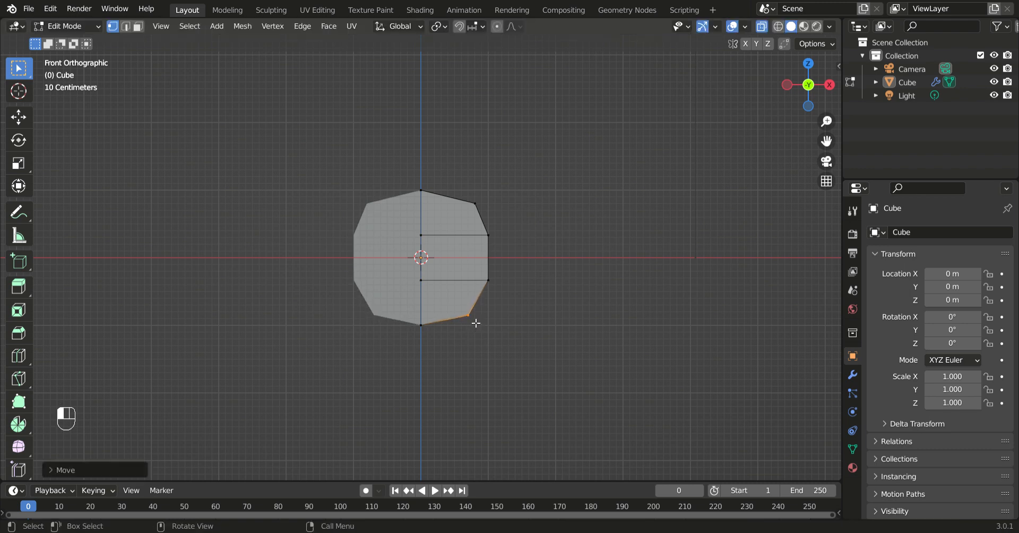
pyautogui.click(519, 327)
# Step: Move the bottom vertices on the mirror centre line down by about 0.07 m
pyautogui.click(422, 326)
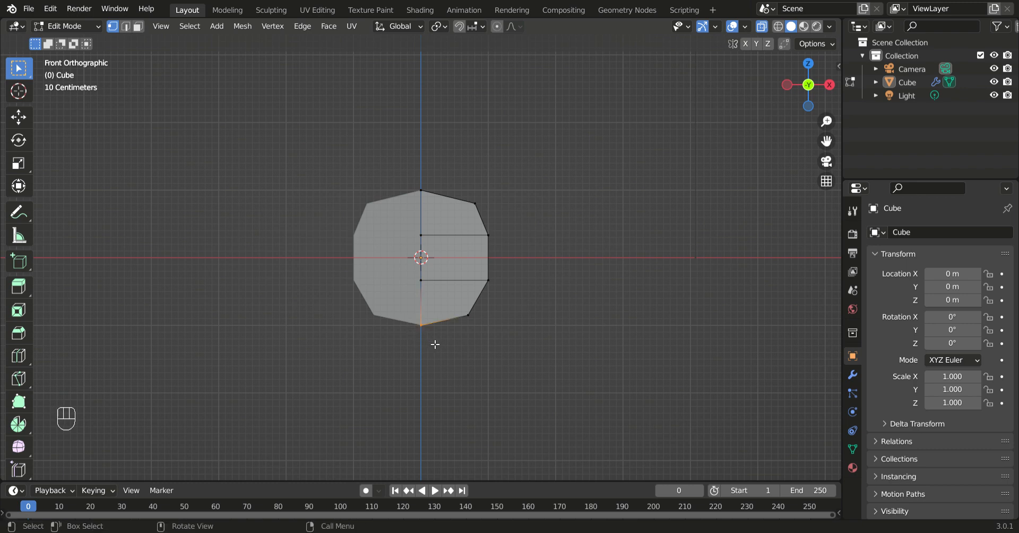
pyautogui.press('g')
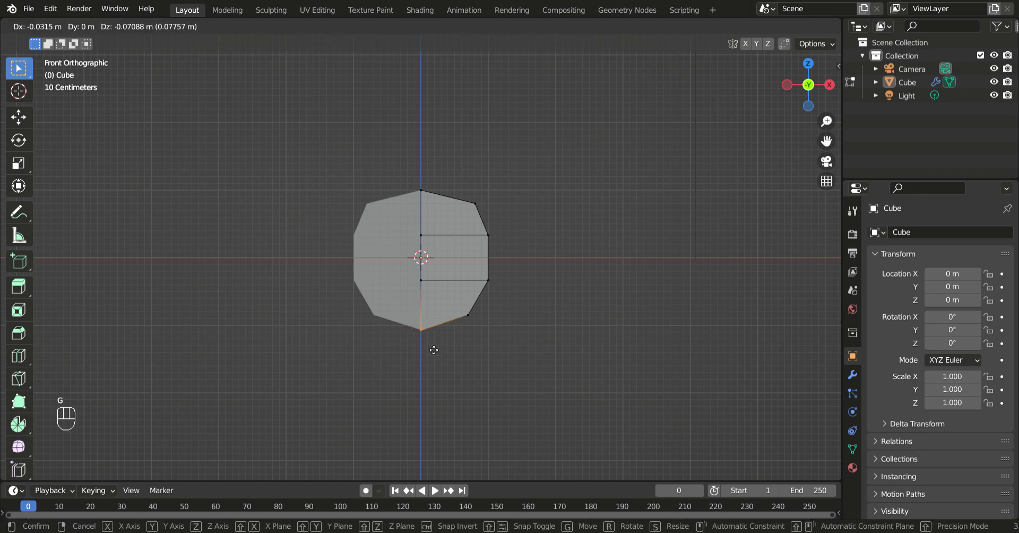
pyautogui.click(433, 349)
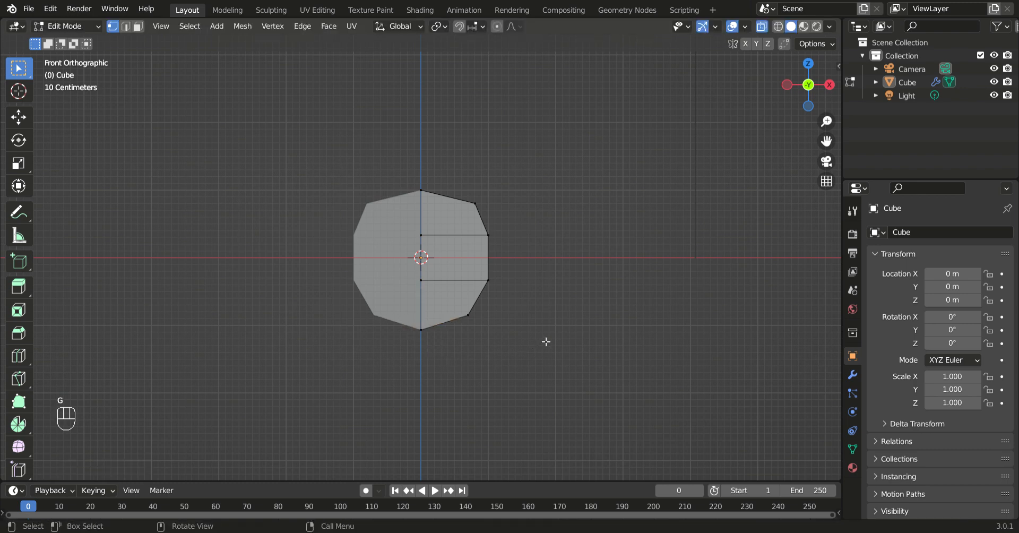
pyautogui.moveTo(547, 301); pyautogui.dragTo(416, 319, button='middle')
pyautogui.press('KP_1')
pyautogui.press('KP_2')
pyautogui.moveTo(552, 330); pyautogui.dragTo(405, 386, button='middle')
pyautogui.press('KP_6')
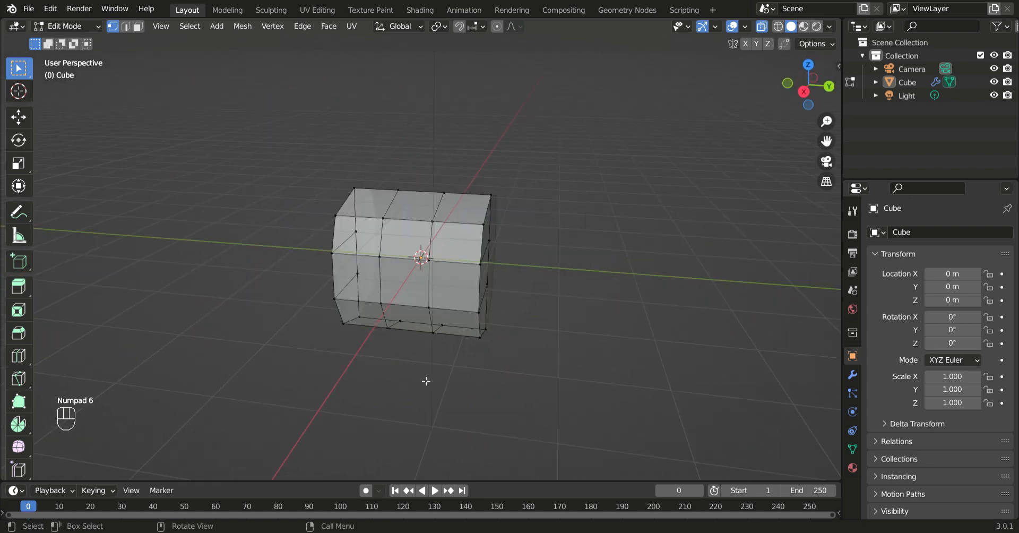
# Step: Move the upper corner vertices at the positive Y end about 0.1 m inward and 0.1 m down, then deselect them
pyautogui.press('KP_4')
pyautogui.moveTo(489, 376); pyautogui.dragTo(485, 348, button='middle')
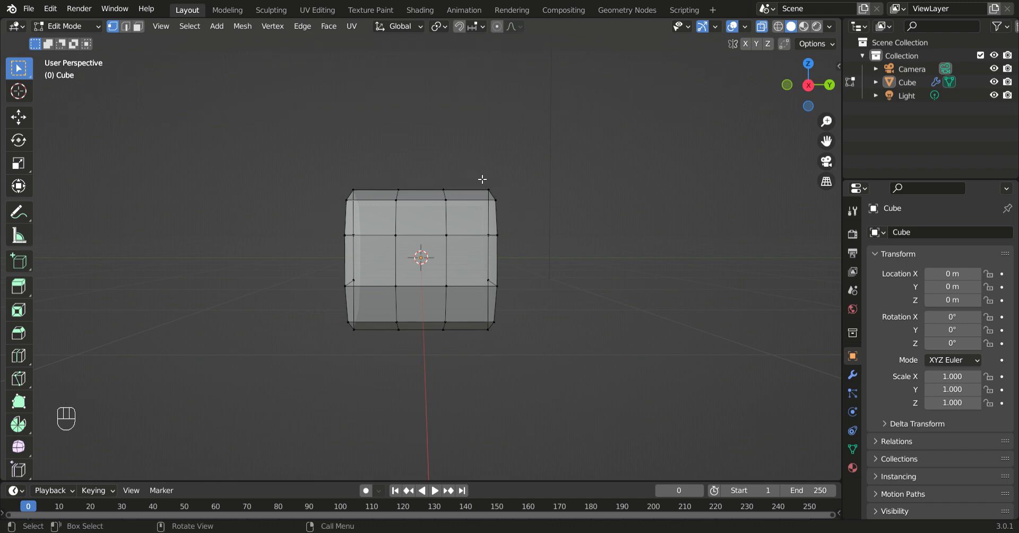
pyautogui.moveTo(563, 198)
pyautogui.mouseDown(button='middle')
pyautogui.moveTo(555, 241)
pyautogui.moveTo(605, 234)
pyautogui.moveTo(558, 202)
pyautogui.moveTo(558, 189)
pyautogui.moveTo(548, 244)
pyautogui.moveTo(519, 248)
pyautogui.moveTo(473, 214)
pyautogui.moveTo(487, 228)
pyautogui.moveTo(551, 203)
pyautogui.moveTo(587, 209)
pyautogui.moveTo(571, 212)
pyautogui.moveTo(557, 194)
pyautogui.mouseUp(button='middle')
pyautogui.moveTo(499, 181); pyautogui.dragTo(485, 207)
pyautogui.moveTo(555, 219)
pyautogui.mouseDown(button='middle')
pyautogui.moveTo(626, 231)
pyautogui.moveTo(578, 239)
pyautogui.moveTo(555, 221)
pyautogui.mouseUp(button='middle')
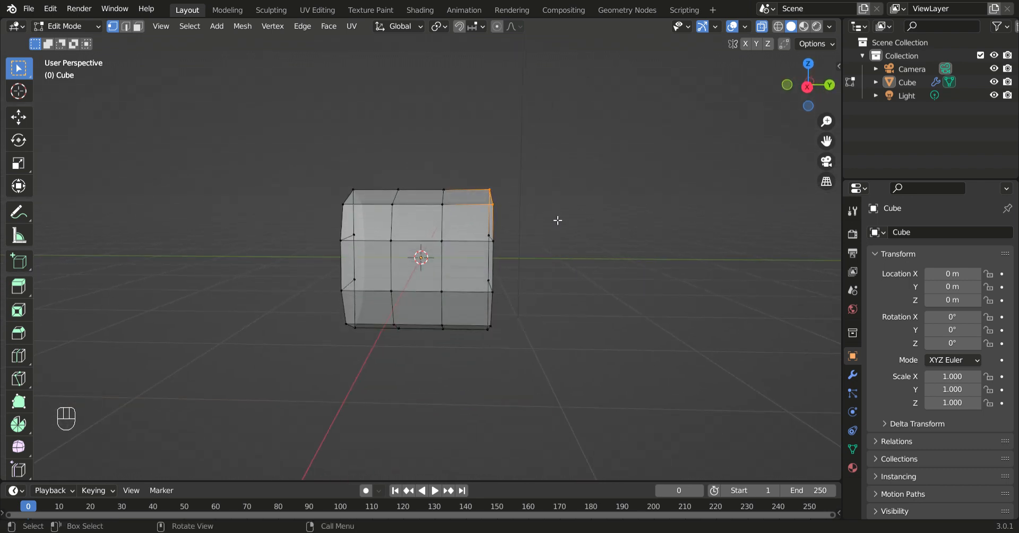
pyautogui.press('g')
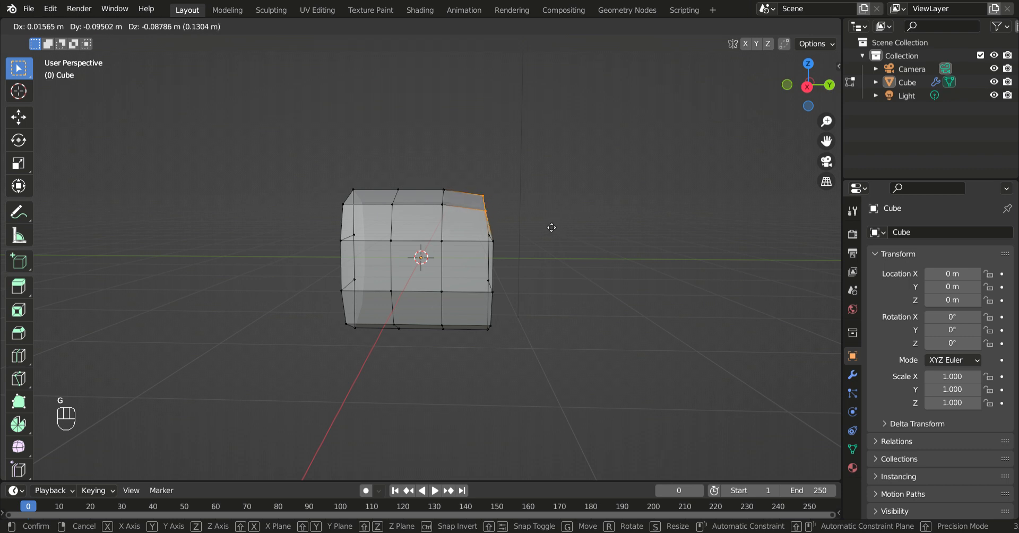
pyautogui.click(549, 228)
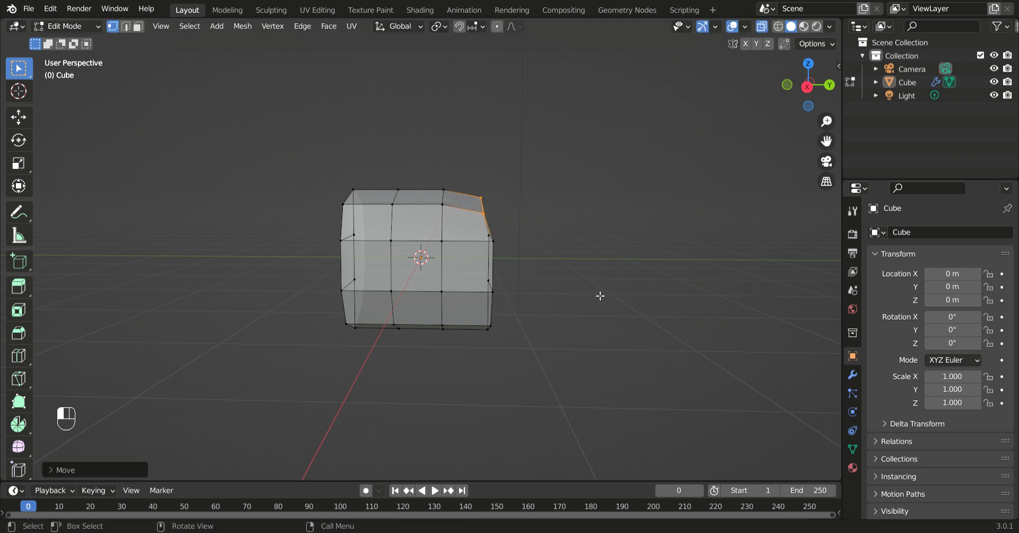
pyautogui.click(554, 319)
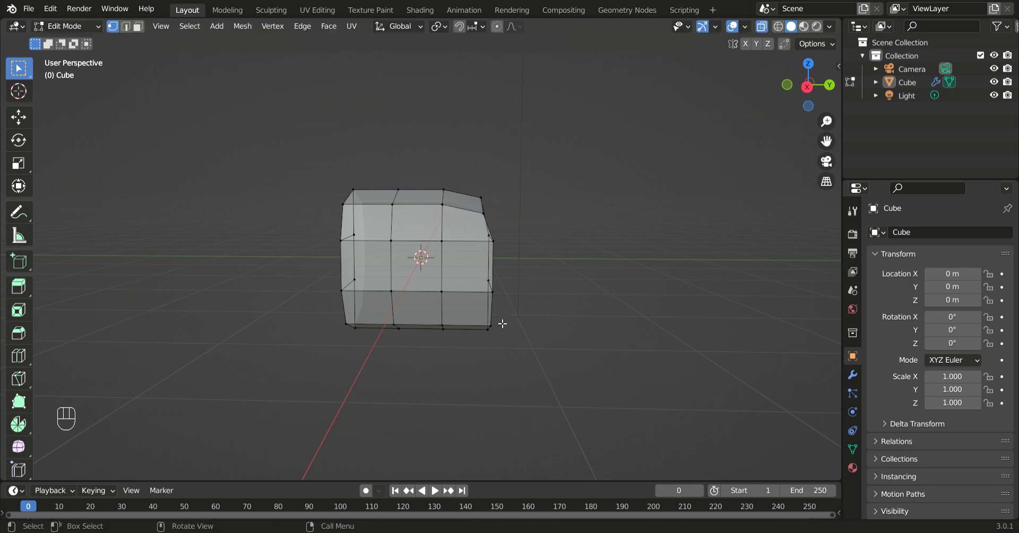
# Step: Move the lower corner vertices at the positive Y end inward and slightly up, then deselect them
pyautogui.click(513, 349)
pyautogui.press('g')
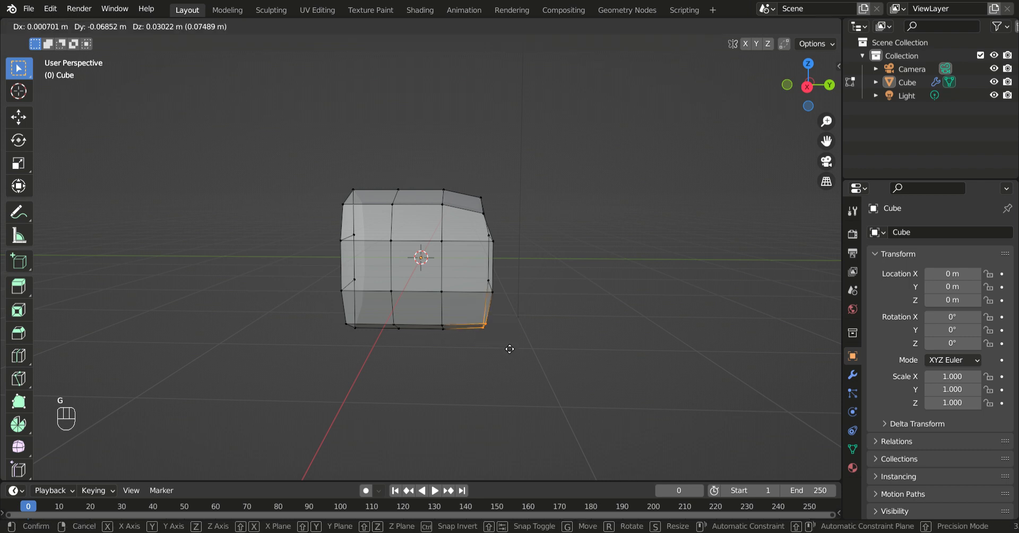
pyautogui.click(503, 346)
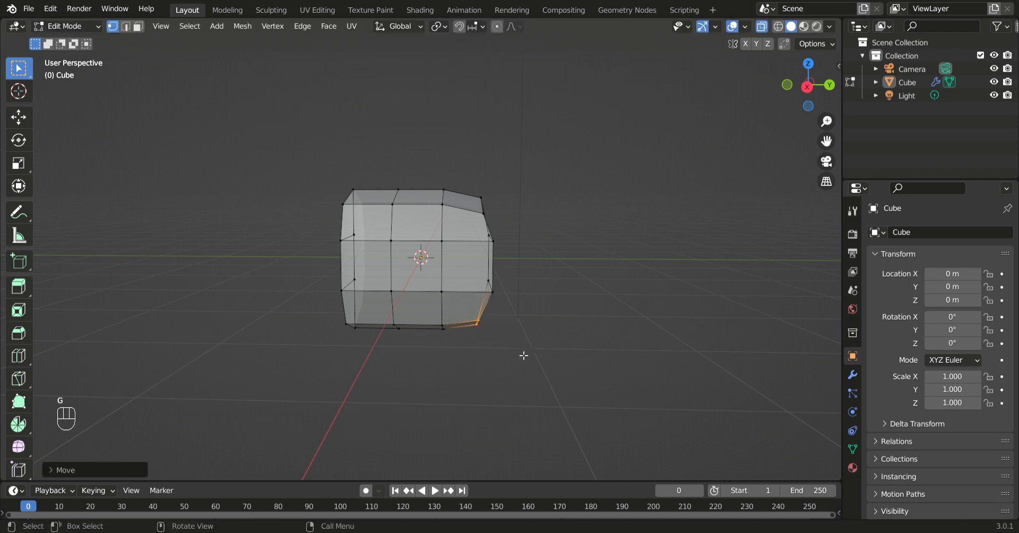
pyautogui.click(526, 357)
# Step: Move the lower corner vertices at the negative Y end about 0.1 m inward and 0.1 m up
pyautogui.moveTo(528, 360); pyautogui.dragTo(541, 360, button='middle')
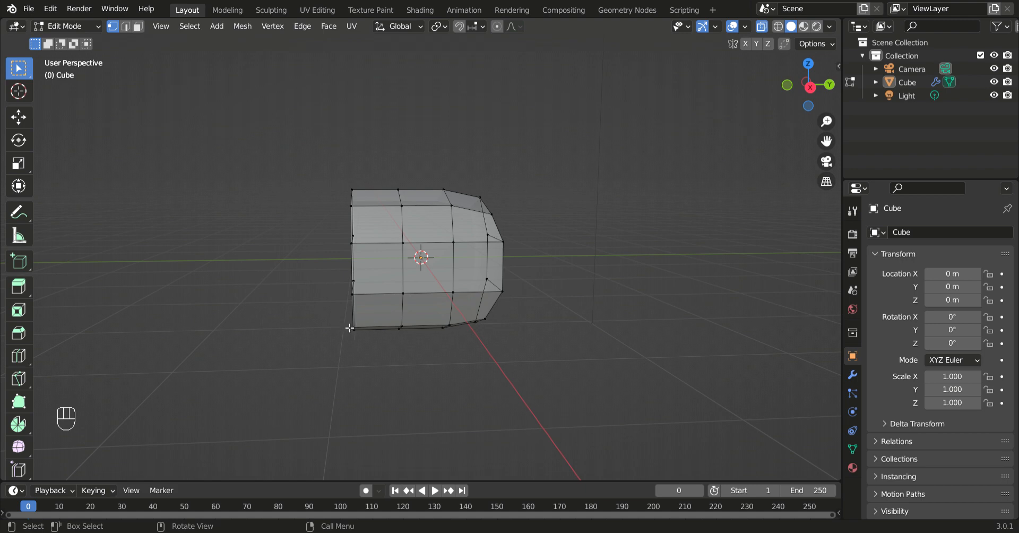
pyautogui.click(350, 328)
pyautogui.press('g')
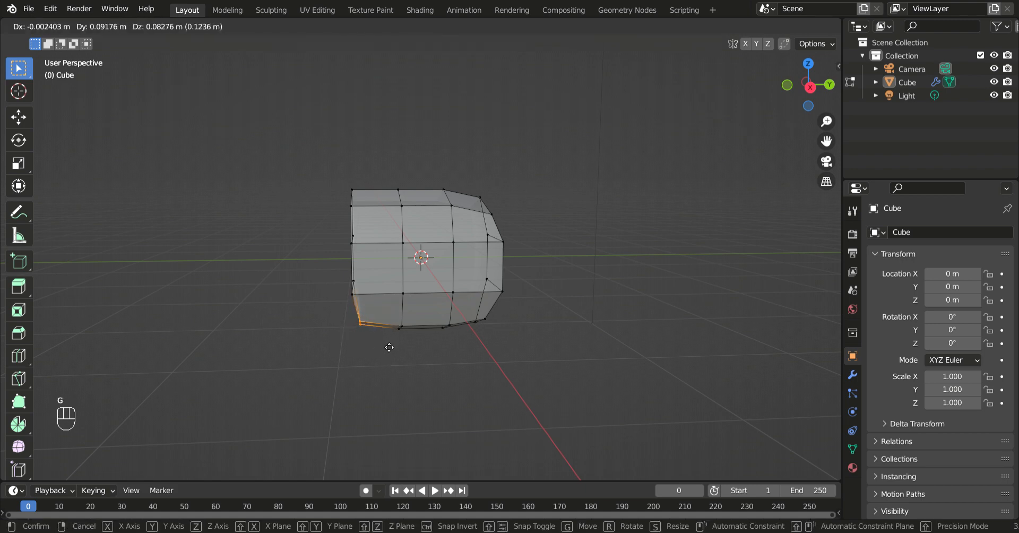
pyautogui.click(391, 345)
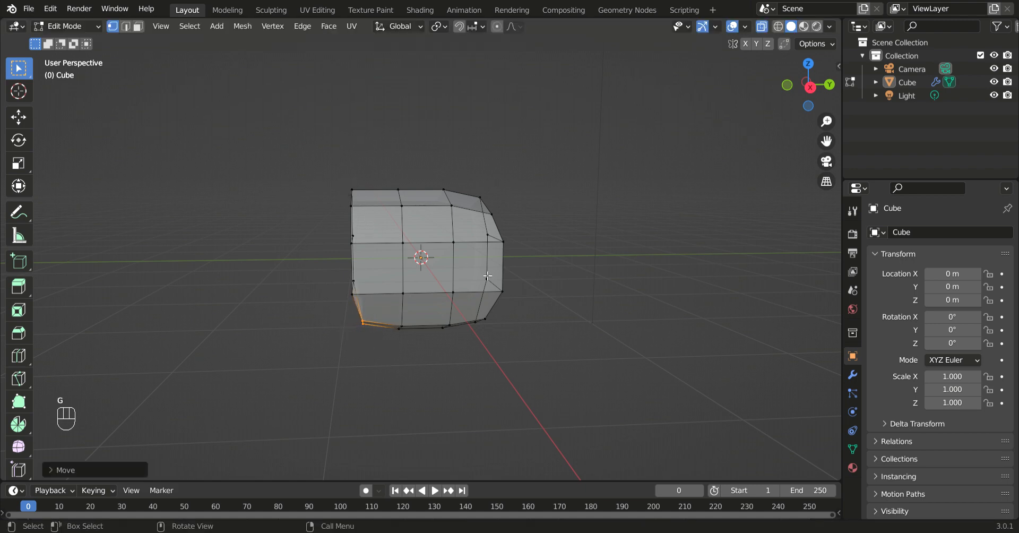
pyautogui.moveTo(488, 276); pyautogui.dragTo(609, 316, button='middle')
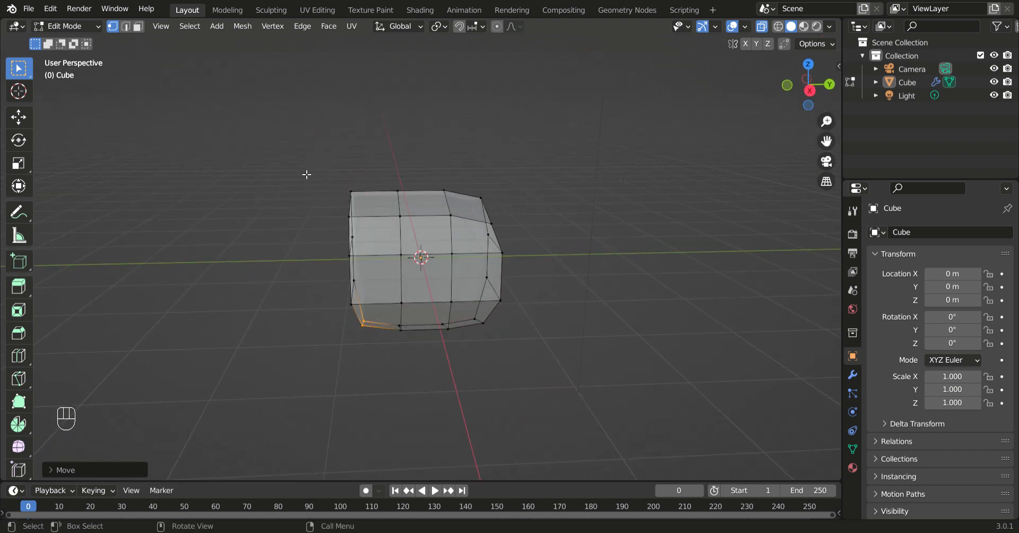
pyautogui.moveTo(350, 188); pyautogui.dragTo(365, 230)
pyautogui.press('g')
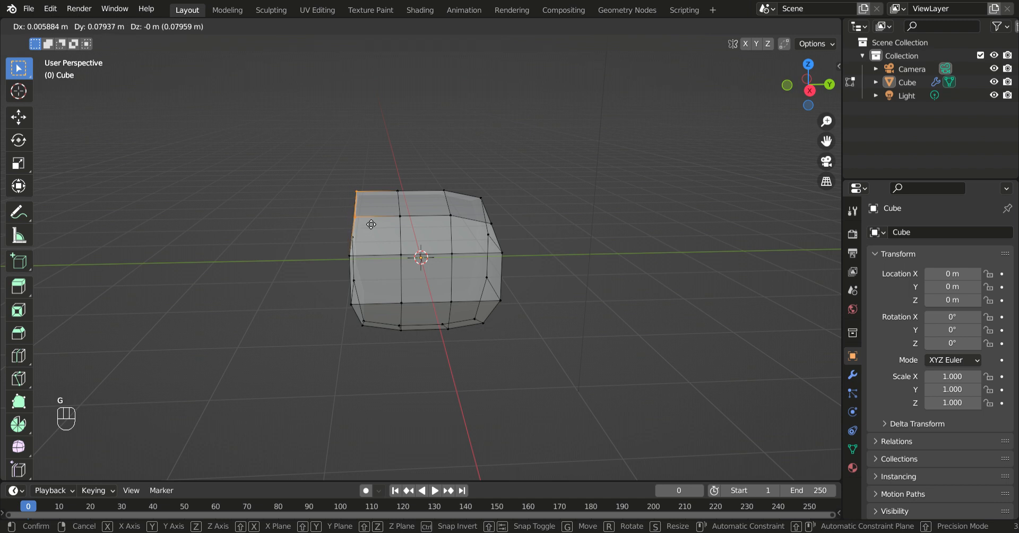
pyautogui.click(371, 223)
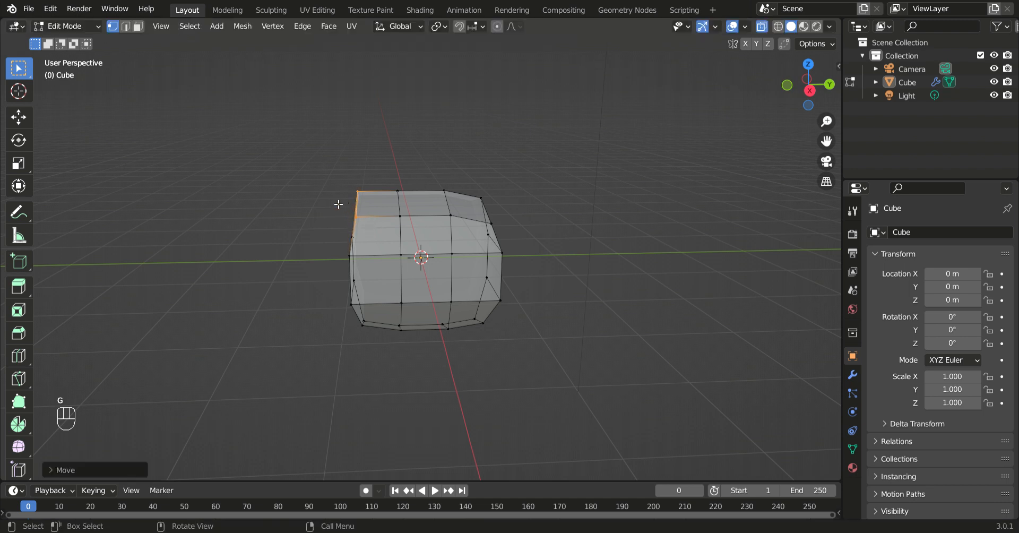
pyautogui.hotkey('ctrl', 'z')
pyautogui.hotkey('ctrl', 'z')
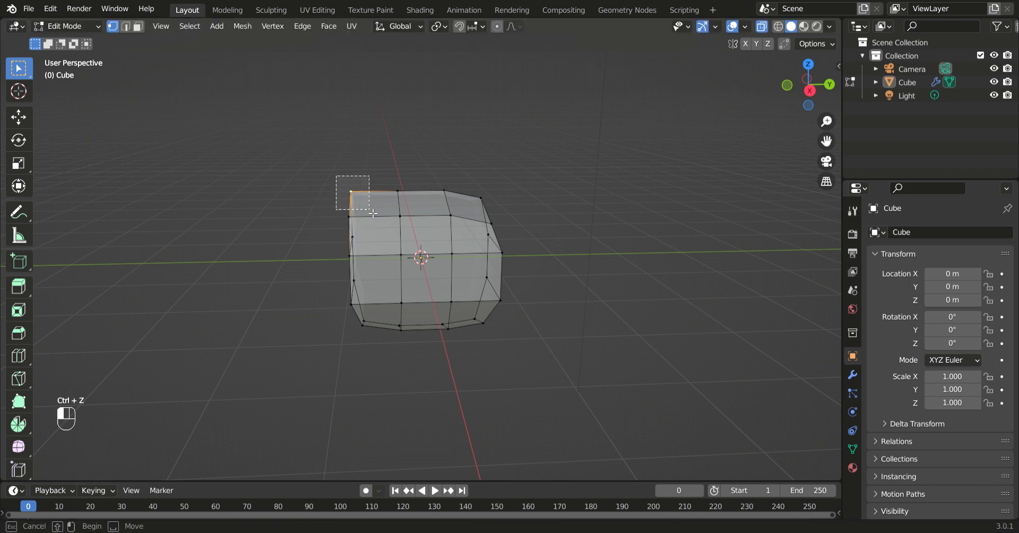
pyautogui.press('g')
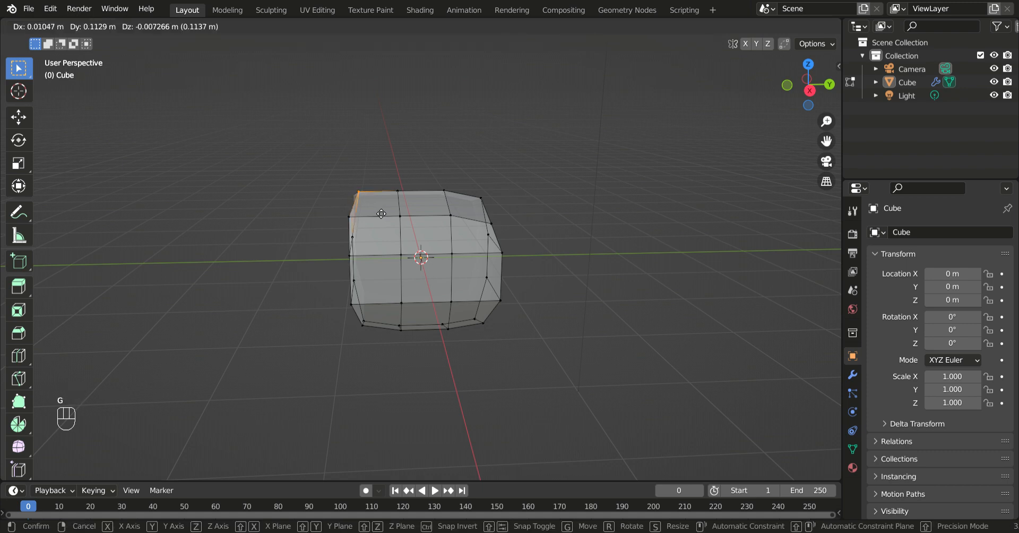
pyautogui.click(382, 217)
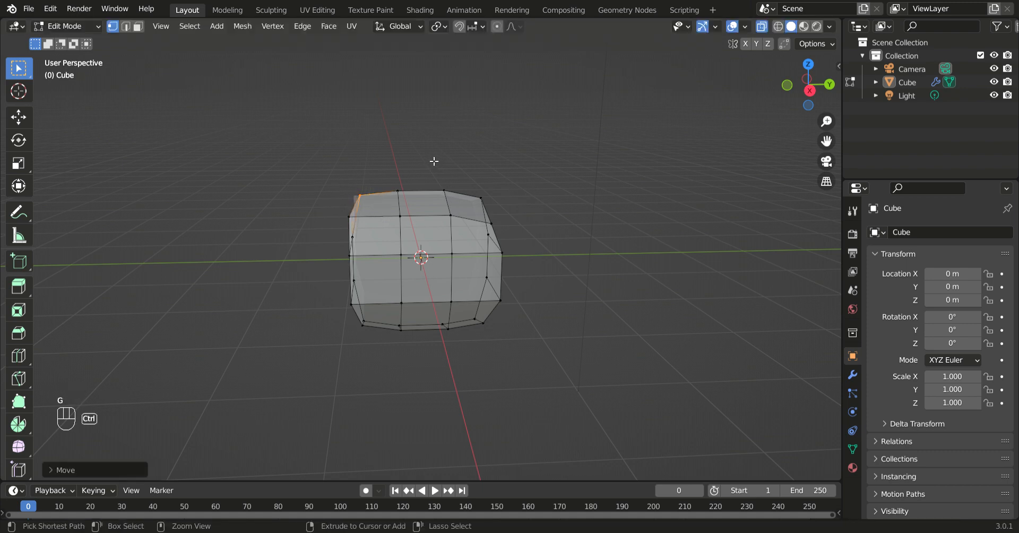
pyautogui.hotkey('ctrl', 'x')
pyautogui.hotkey('ctrl', 'z')
pyautogui.hotkey('ctrl', 'z')
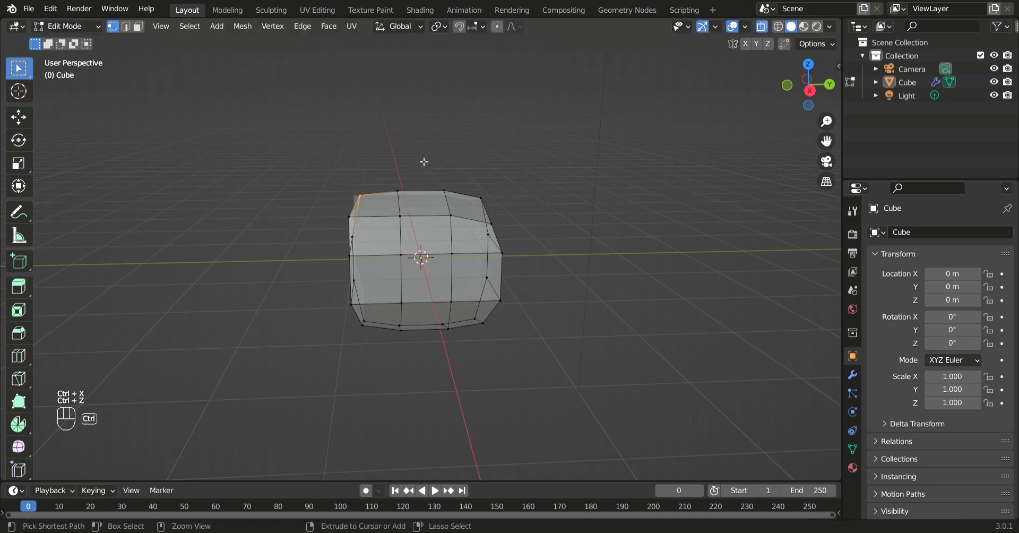
# Step: Move the upper corner vertices at the negative Y end about 0.15 m inward and 0.05 m down
pyautogui.moveTo(425, 162)
pyautogui.mouseDown(button='middle')
pyautogui.moveTo(506, 189)
pyautogui.moveTo(585, 180)
pyautogui.moveTo(562, 164)
pyautogui.moveTo(439, 152)
pyautogui.mouseUp(button='middle')
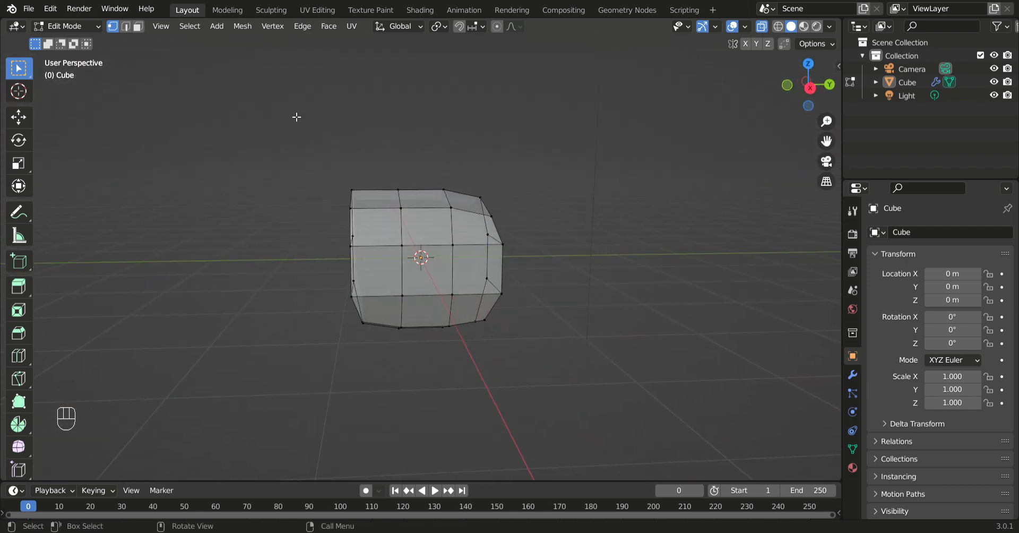
pyautogui.moveTo(309, 145); pyautogui.dragTo(365, 223)
pyautogui.press('g')
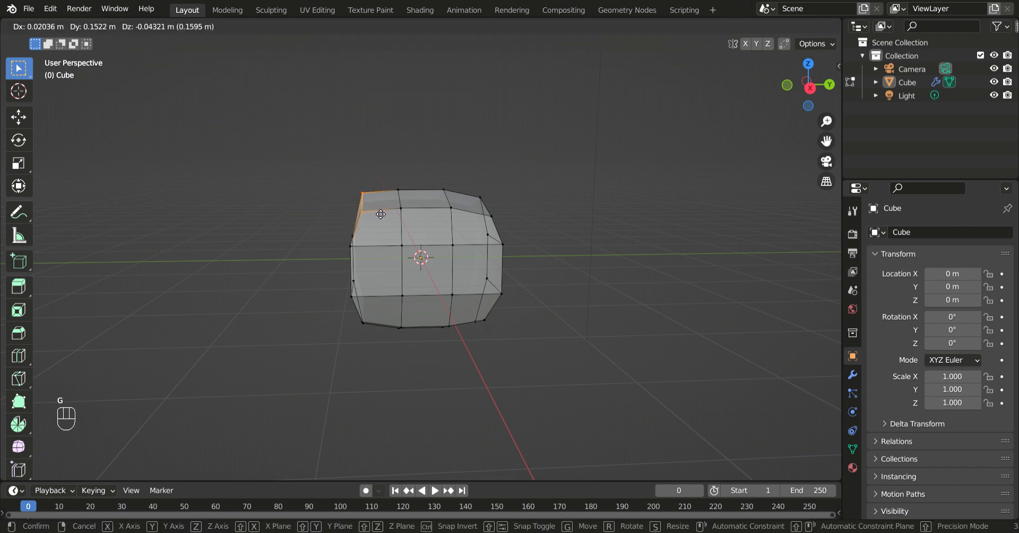
pyautogui.click(381, 215)
# Step: Turn off X-ray, switch to face selection, and select the faces of the cube's unmirrored half
pyautogui.moveTo(317, 207); pyautogui.dragTo(622, 206, button='middle')
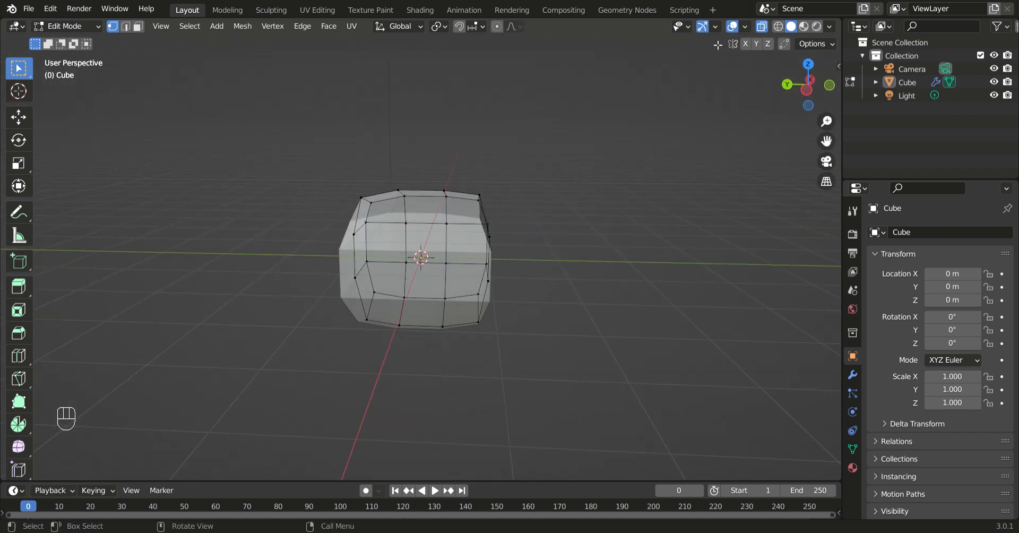
pyautogui.click(762, 27)
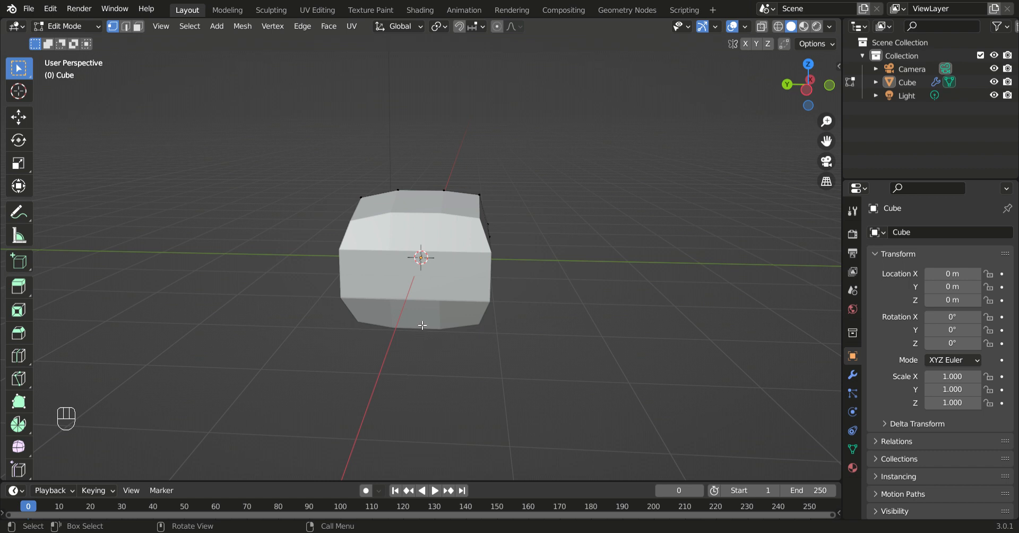
pyautogui.moveTo(354, 144); pyautogui.dragTo(536, 380)
pyautogui.press('3')
pyautogui.moveTo(154, 158); pyautogui.dragTo(562, 416)
pyautogui.moveTo(543, 377); pyautogui.dragTo(423, 350, button='middle')
pyautogui.press('s')
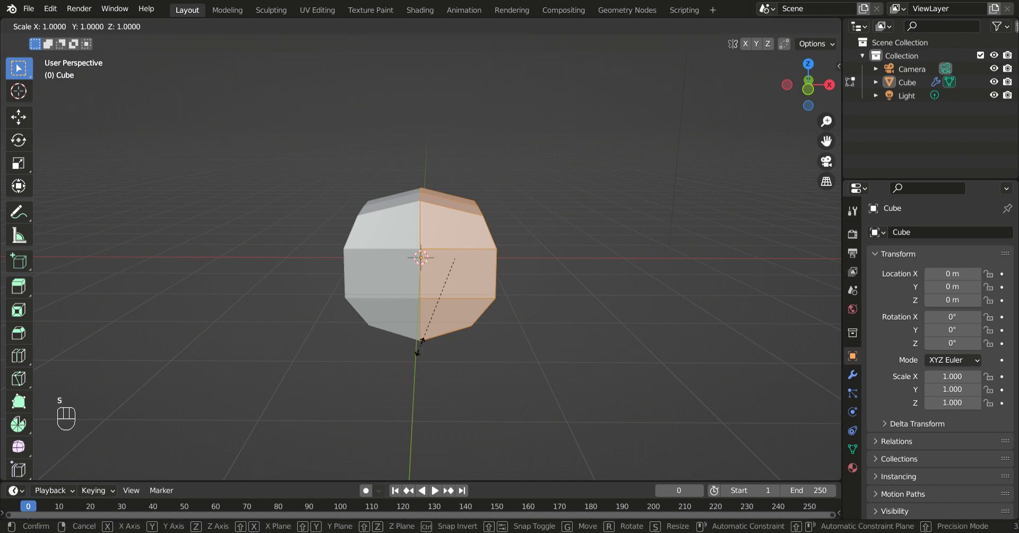
pyautogui.press('y')
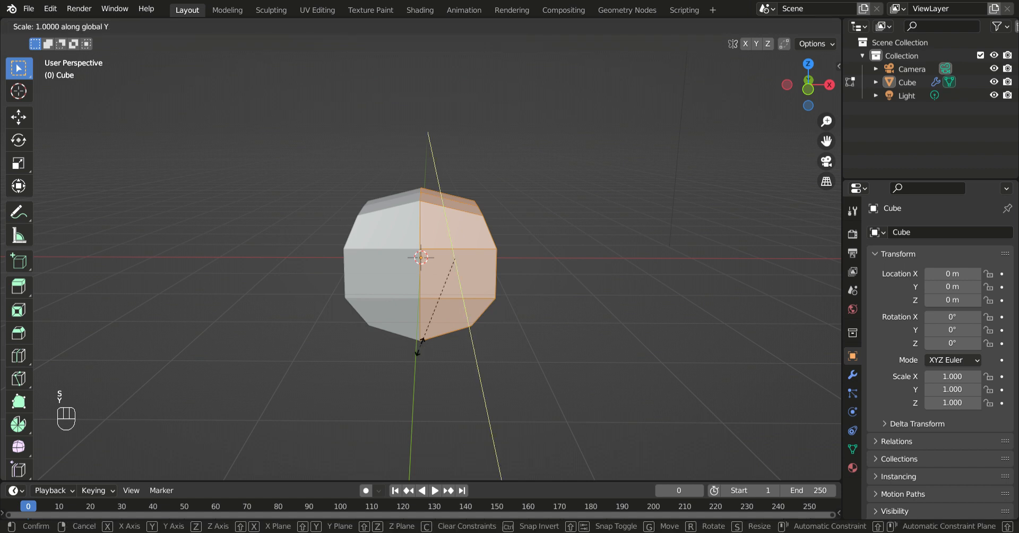
pyautogui.middleClick(420, 347)
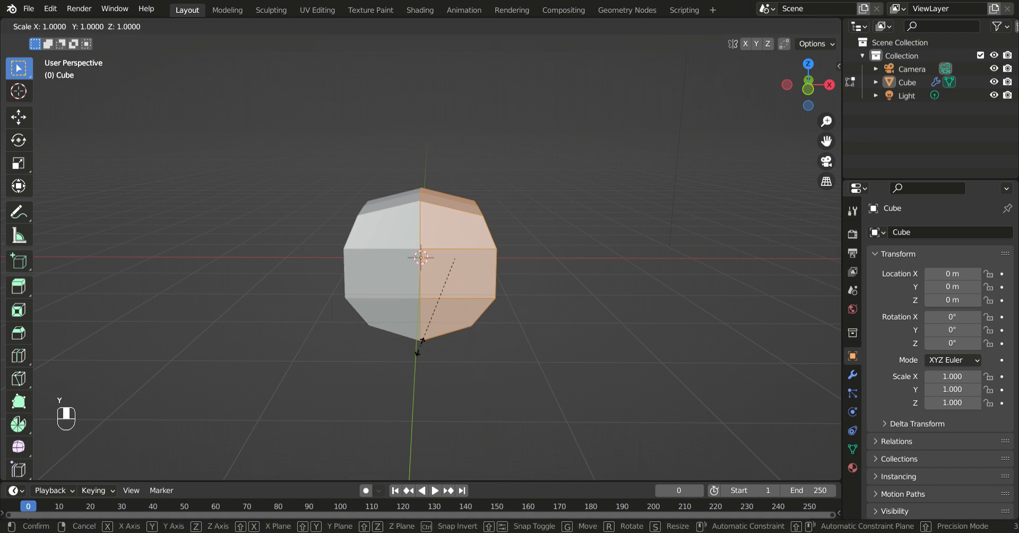
pyautogui.keyDown('shift'); pyautogui.middleClick(419, 346); pyautogui.keyUp('shift')
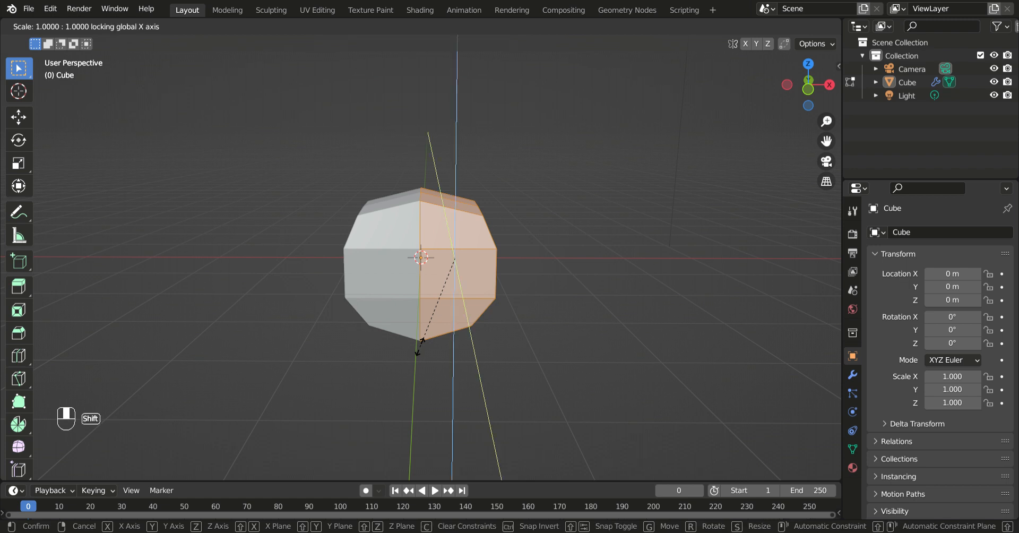
pyautogui.keyDown('shift'); pyautogui.moveTo(419, 346); pyautogui.dragTo(427, 350, button='middle'); pyautogui.keyUp('shift')
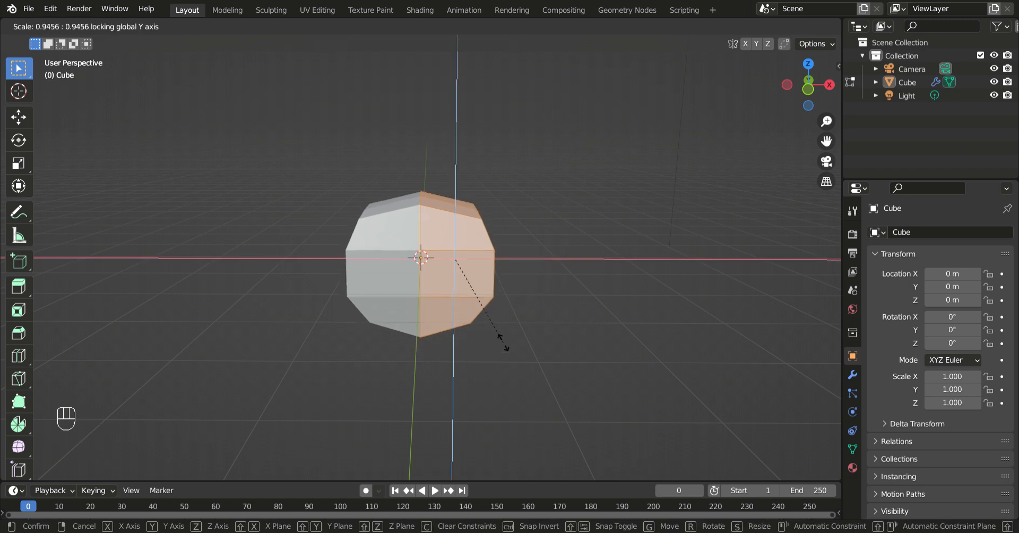
pyautogui.press('Escape')
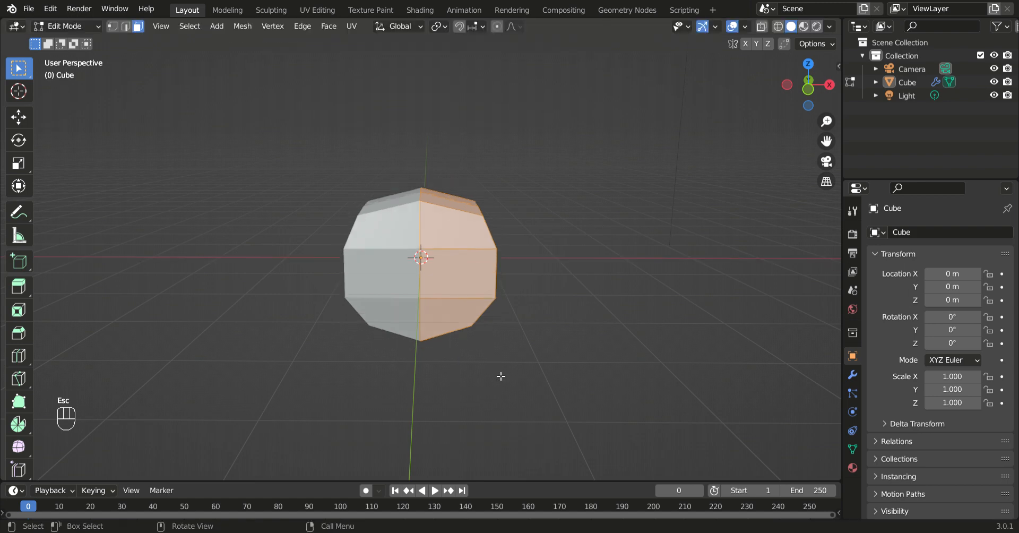
# Step: Scale the selected faces down along the global Y axis, deselect them and return to Object Mode
pyautogui.moveTo(509, 385); pyautogui.dragTo(500, 479, button='middle')
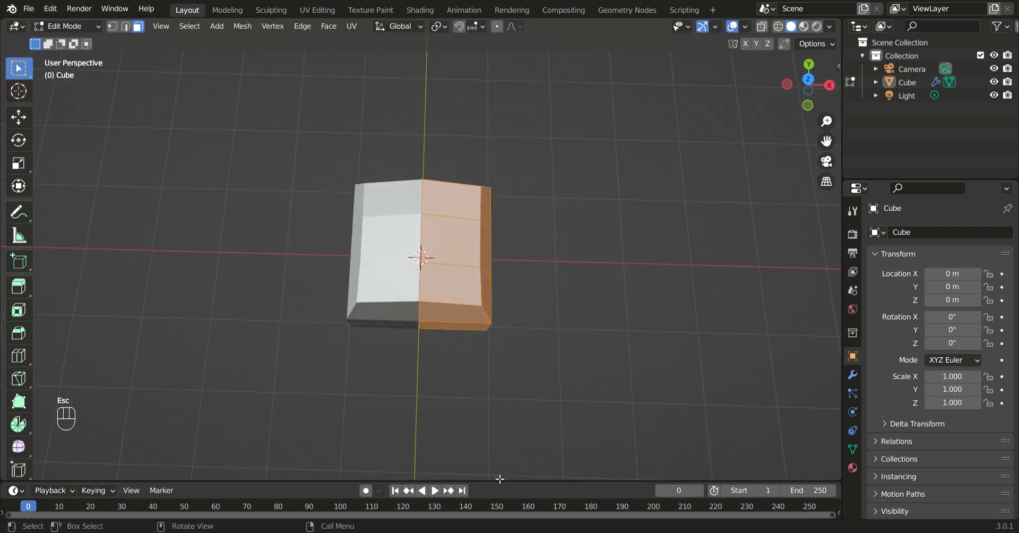
pyautogui.press('s')
pyautogui.press('y')
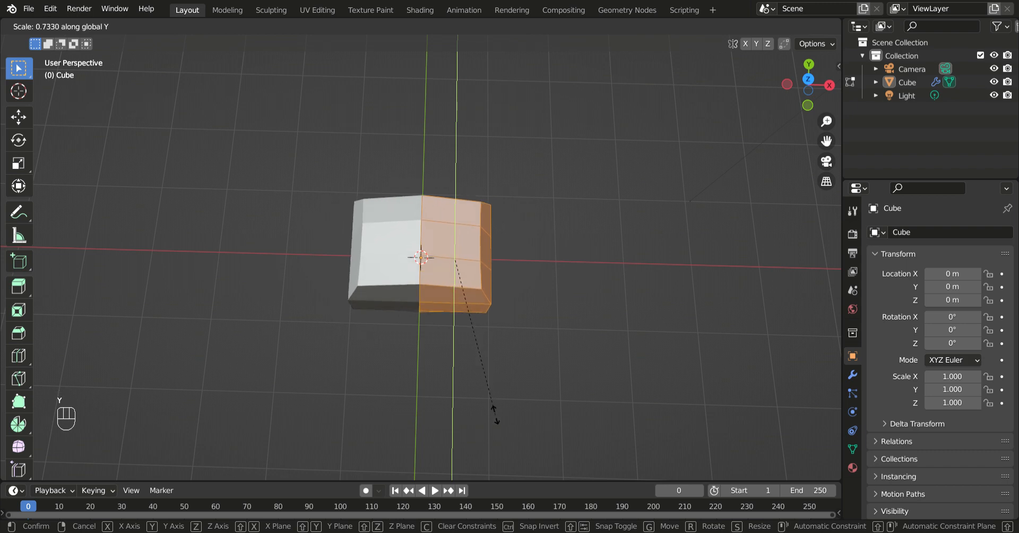
pyautogui.click(503, 452)
pyautogui.click(521, 455)
pyautogui.moveTo(523, 455); pyautogui.dragTo(531, 381, button='middle')
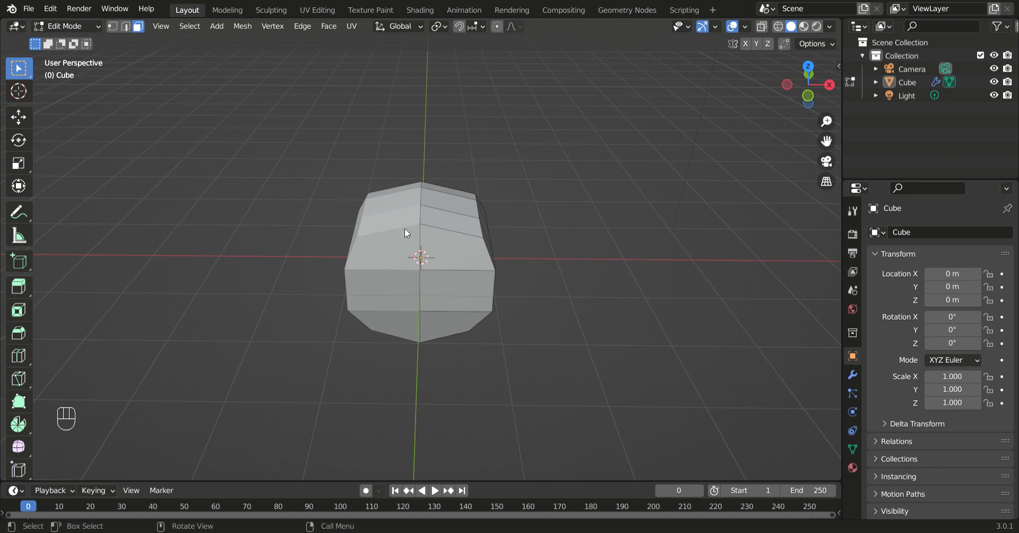
pyautogui.press('Tab')
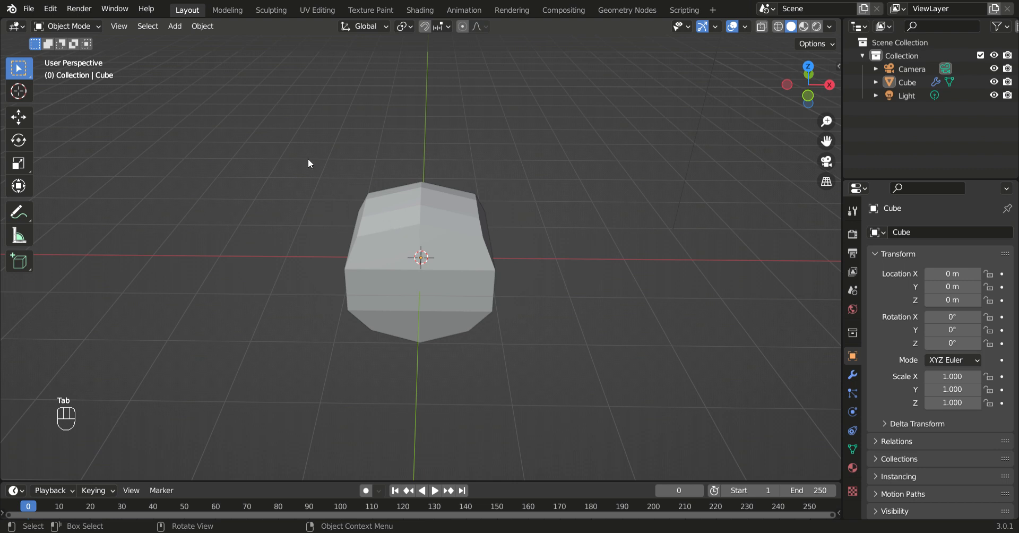
pyautogui.press('a')
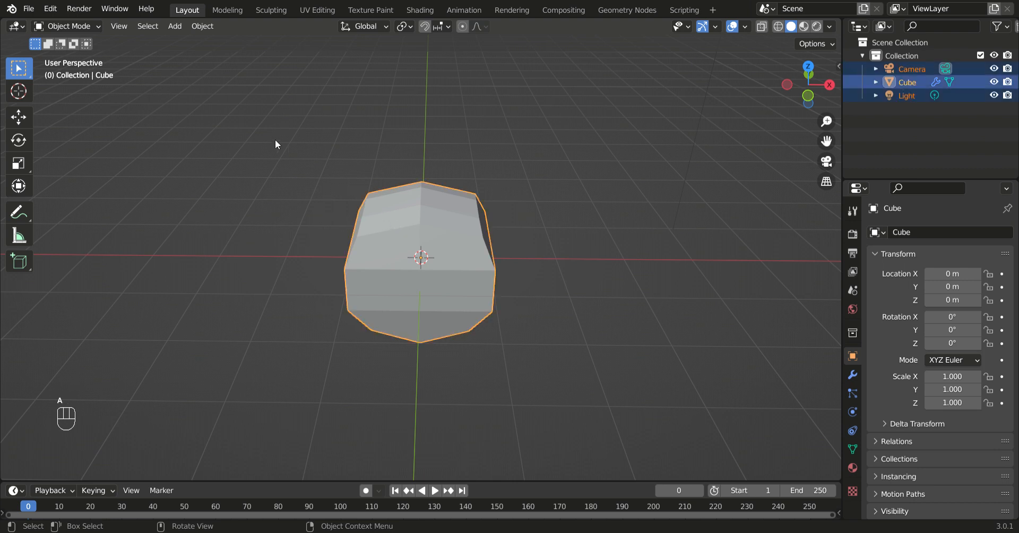
pyautogui.press('g')
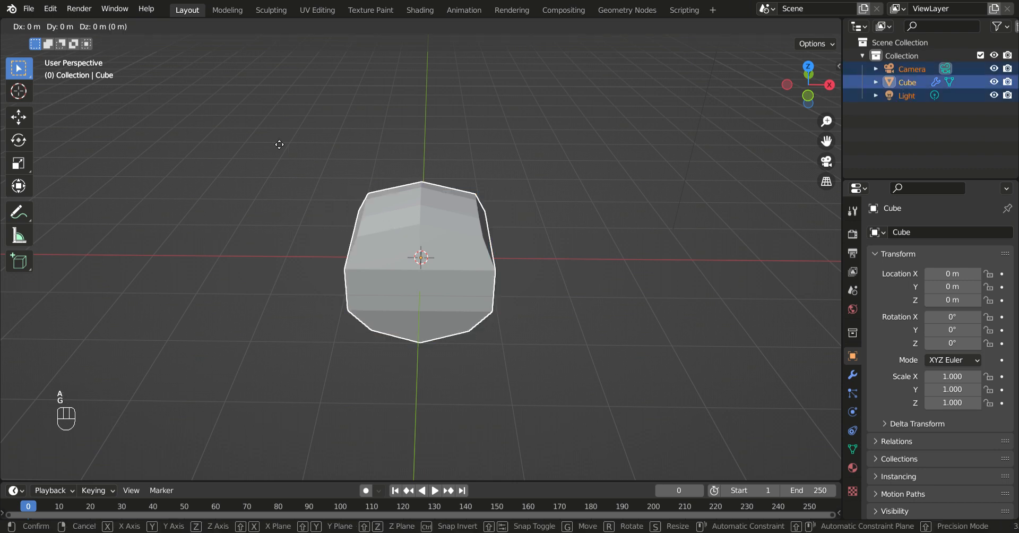
pyautogui.press('z')
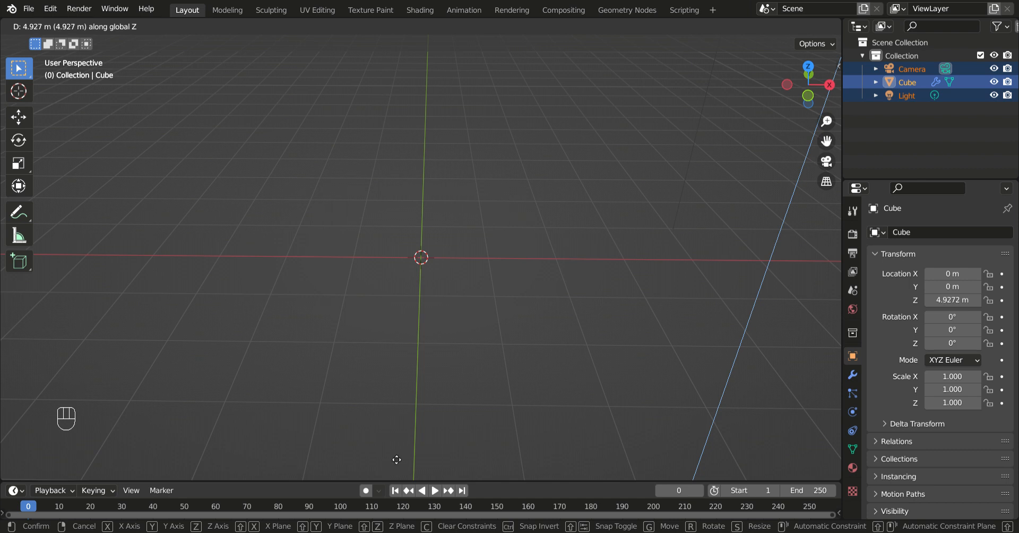
pyautogui.press('Escape')
pyautogui.click(552, 378)
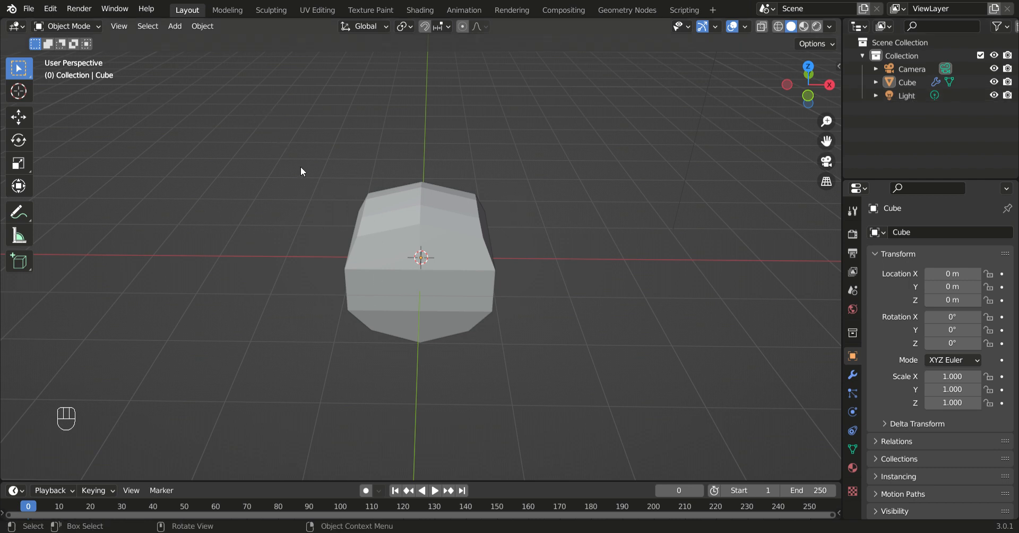
# Step: Select the cube and move it about 5.07 m up along the global Z axis
pyautogui.click(387, 234)
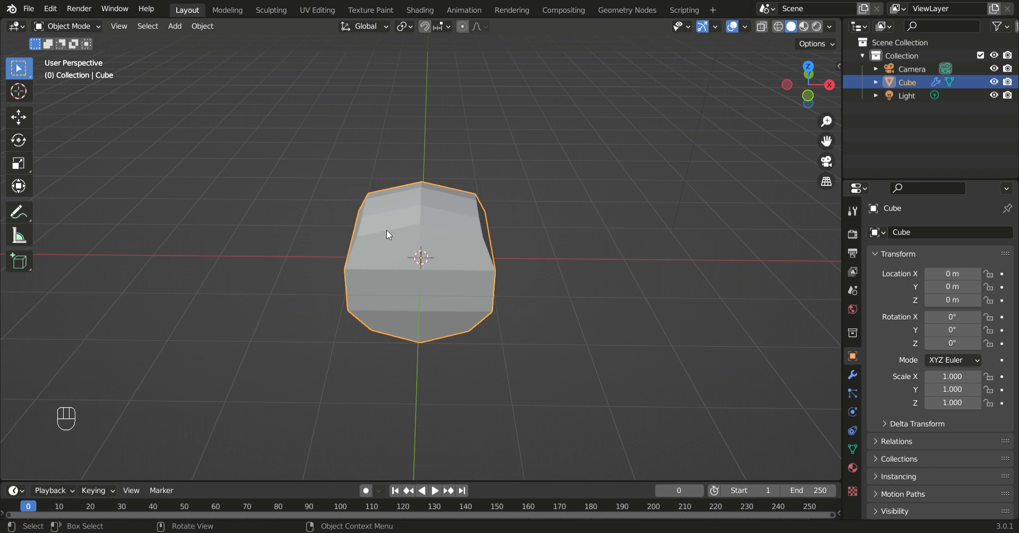
pyautogui.press('g')
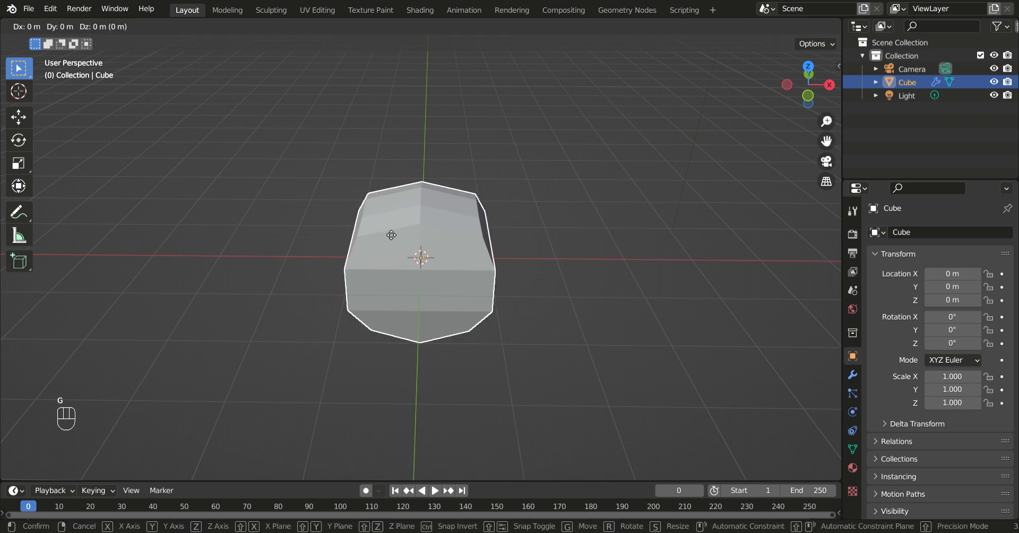
pyautogui.press('z')
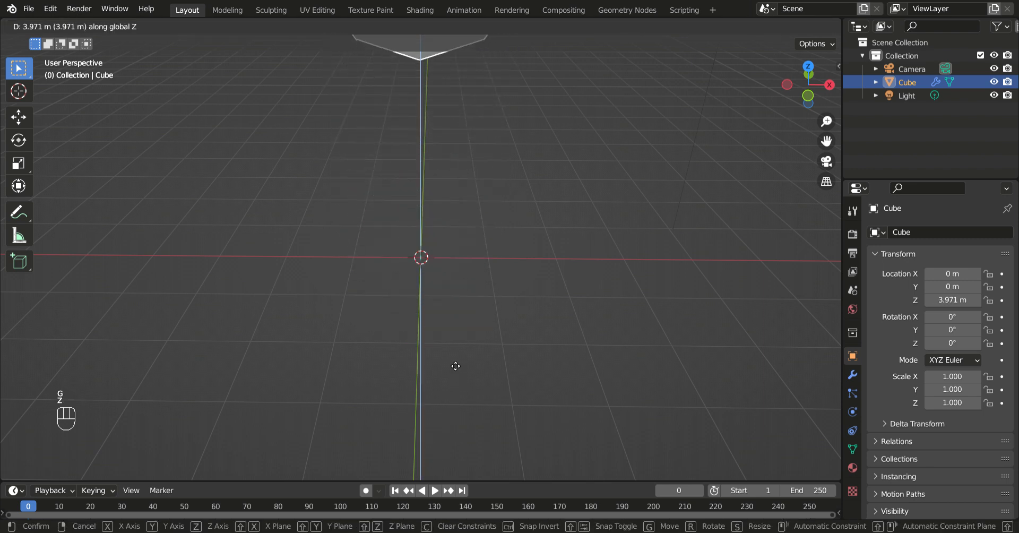
pyautogui.click(458, 256)
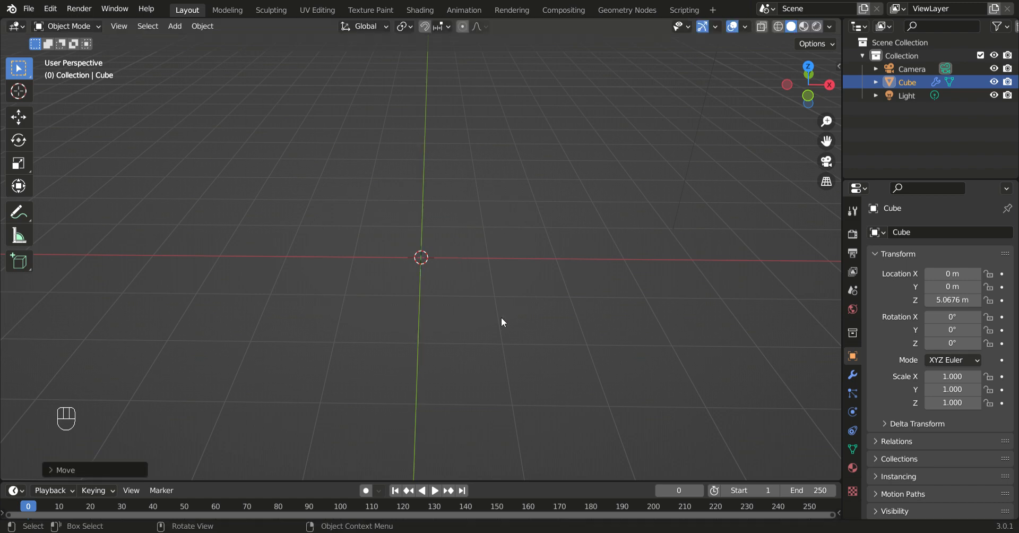
# Step: In Edit Mode, add a lengthwise loop cut through the cube's unmirrored half and slide it about 0.3 toward the mirror line
pyautogui.scroll(-4, 505, 317)
pyautogui.moveTo(505, 304); pyautogui.dragTo(527, 314, button='middle')
pyautogui.scroll(3, 471, 211)
pyautogui.moveTo(471, 210); pyautogui.dragTo(458, 83, button='middle')
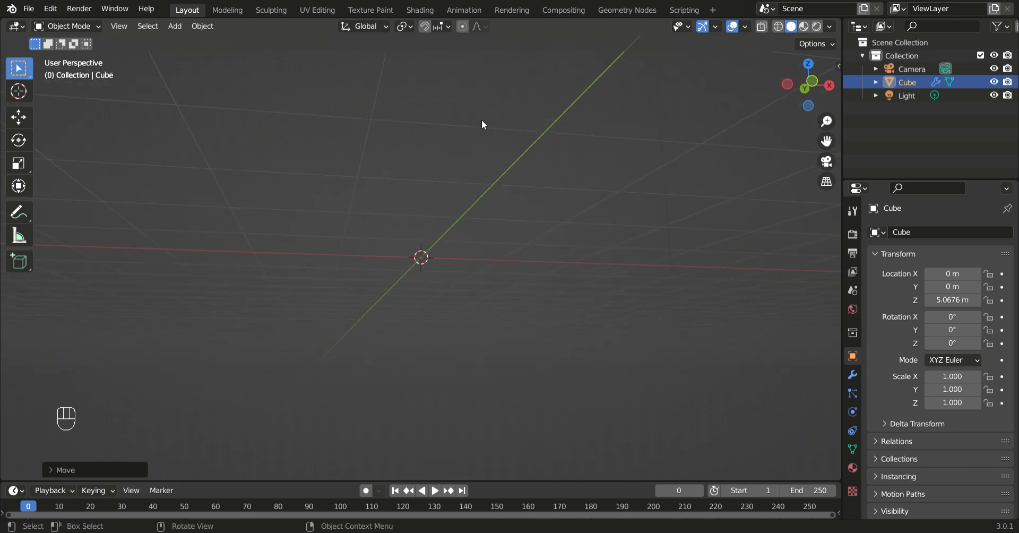
pyautogui.moveTo(482, 125); pyautogui.dragTo(443, 91, button='middle')
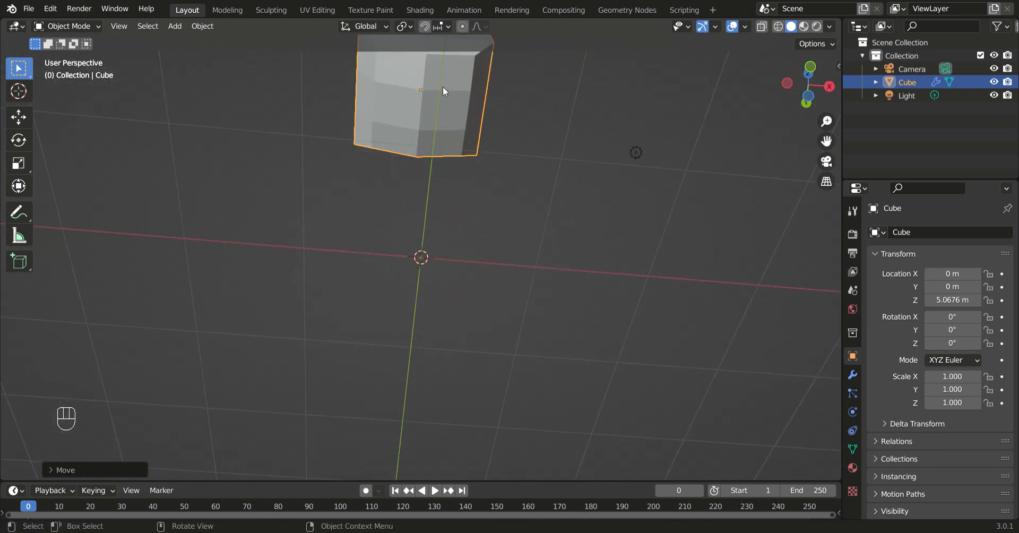
pyautogui.press('shift')
pyautogui.keyDown('shift'); pyautogui.moveTo(520, 238); pyautogui.dragTo(521, 334, button='middle'); pyautogui.keyUp('shift')
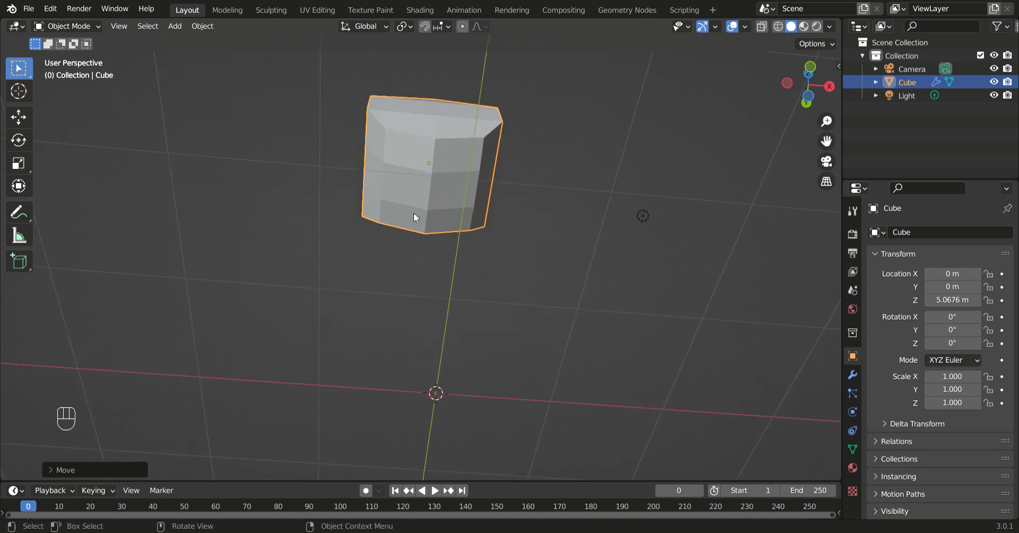
pyautogui.scroll(3, 449, 145)
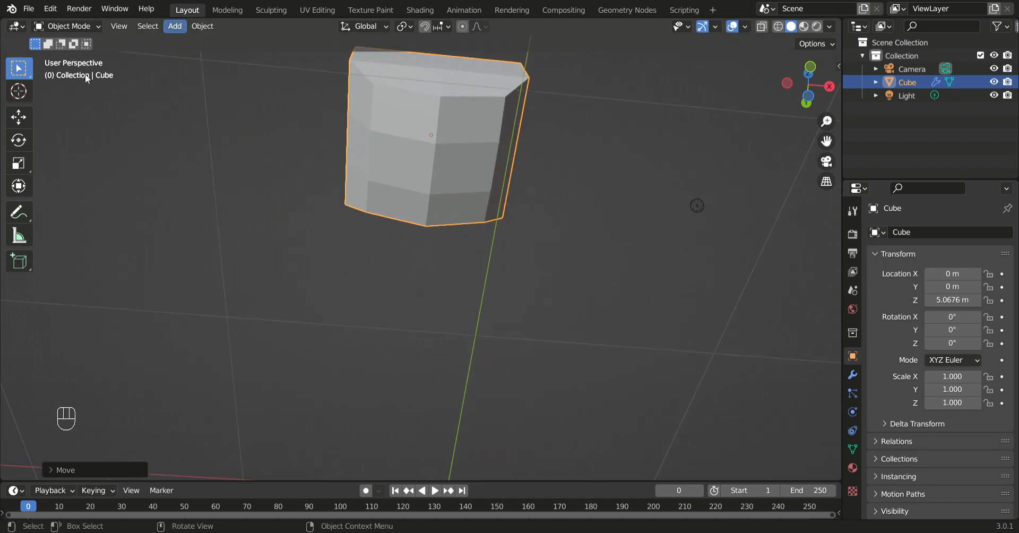
pyautogui.press('Tab')
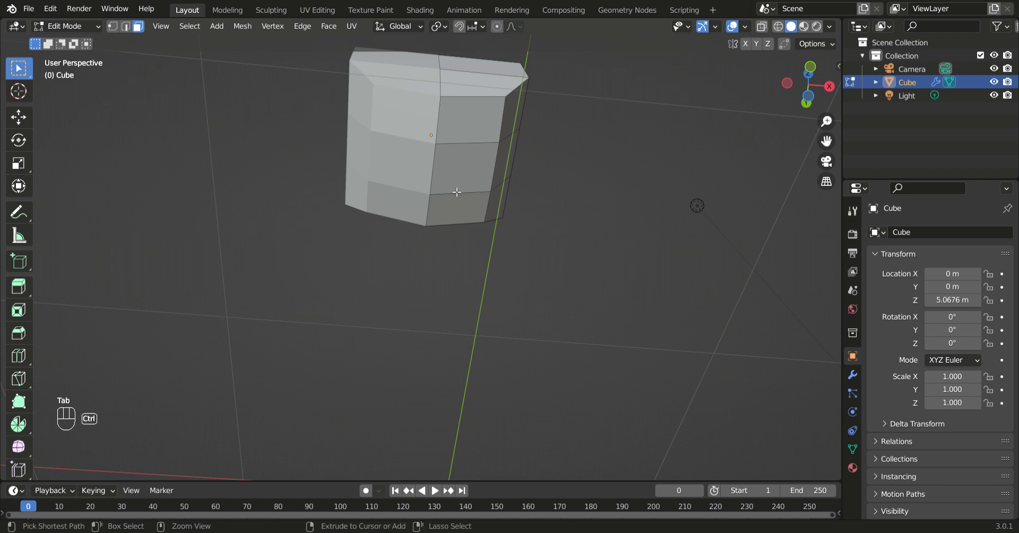
pyautogui.hotkey('ctrl', 'r')
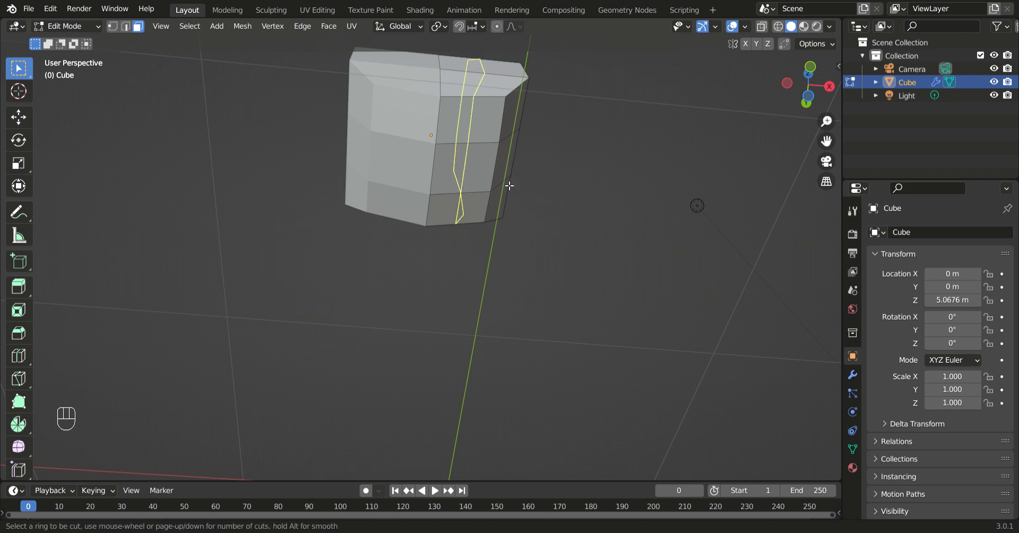
pyautogui.click(477, 150)
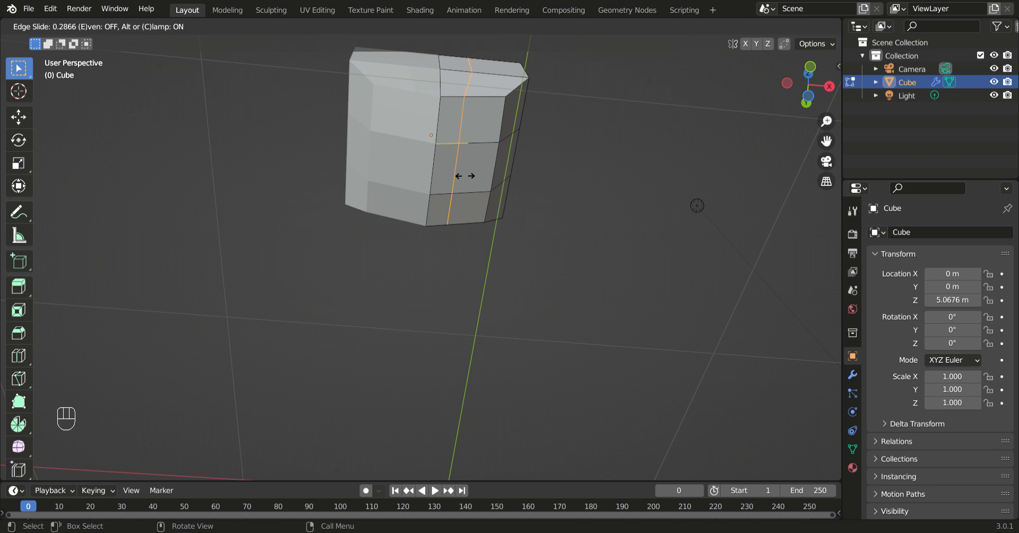
pyautogui.click(467, 181)
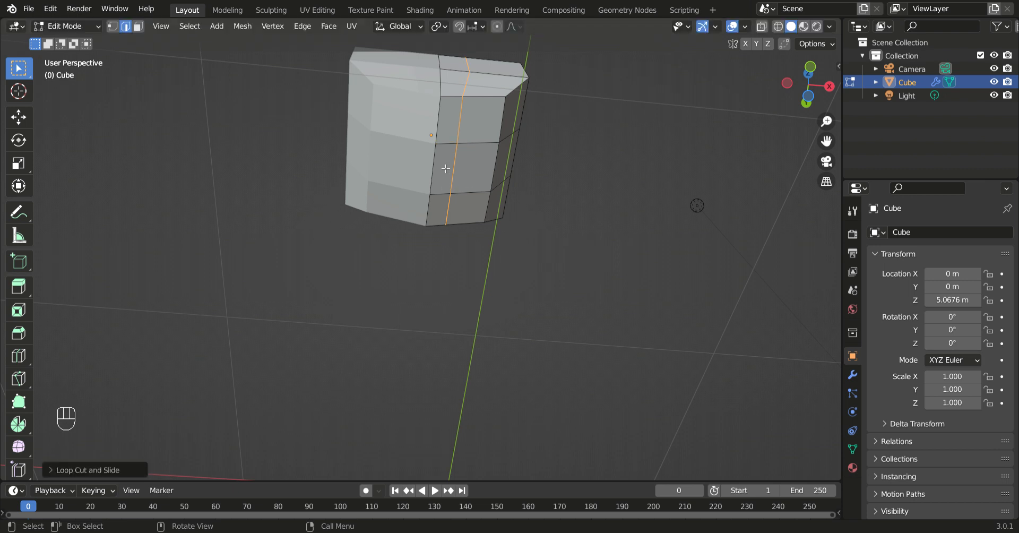
# Step: Extrude the small underside face beside the mirror line about 0.3 m and nudge its end slightly inward to start the neck
pyautogui.press('3')
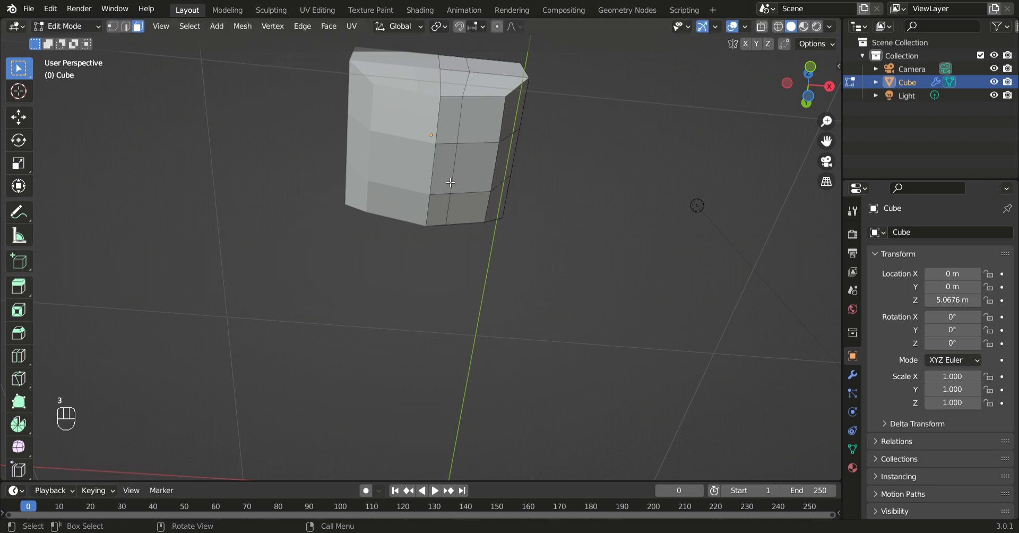
pyautogui.click(451, 173)
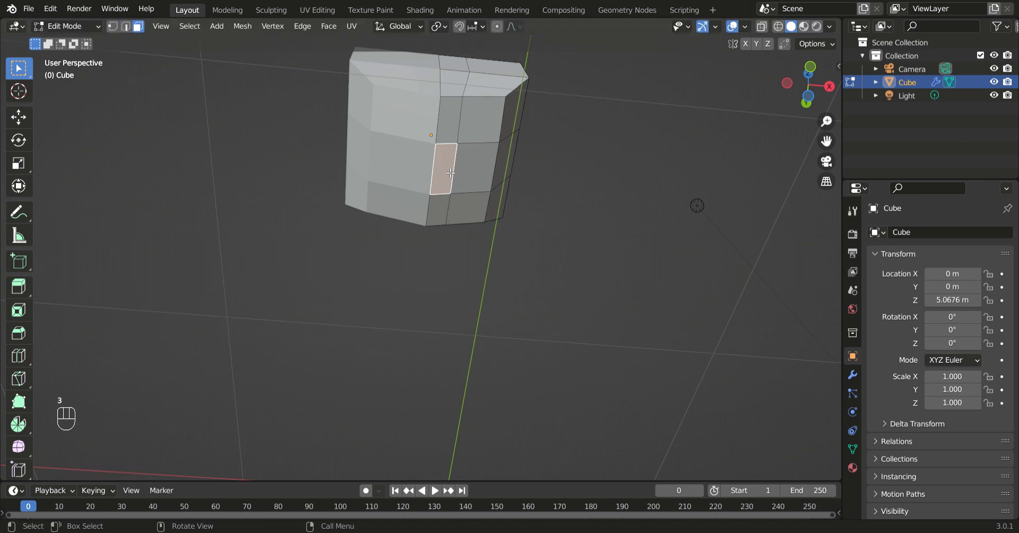
pyautogui.press('e')
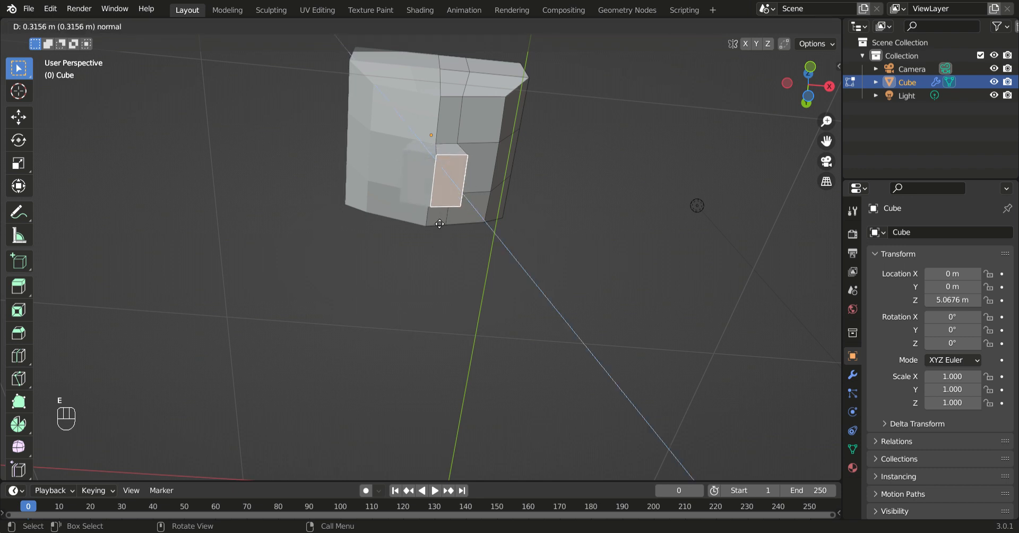
pyautogui.click(439, 216)
pyautogui.hotkey('shift', 'c')
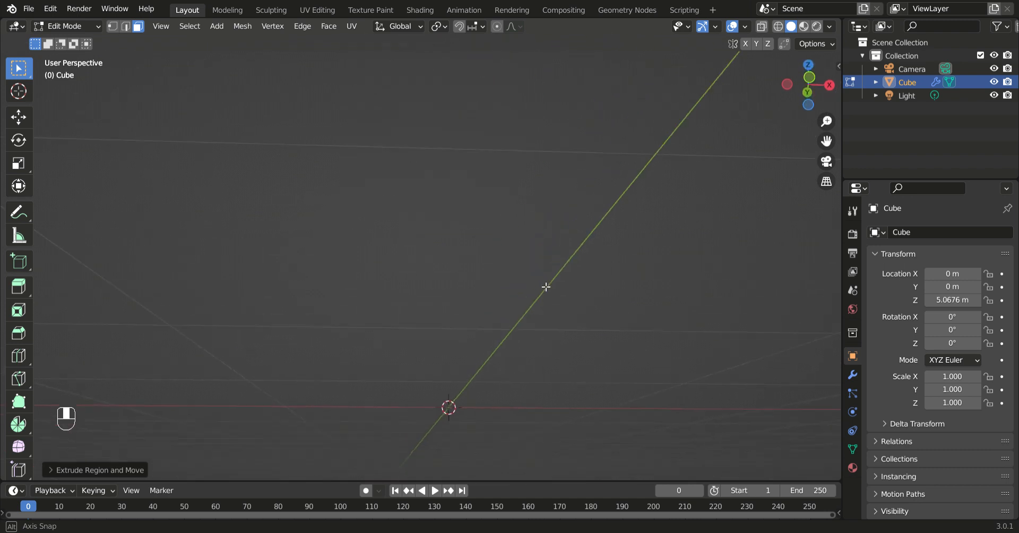
pyautogui.moveTo(538, 247); pyautogui.dragTo(514, 446, button='middle')
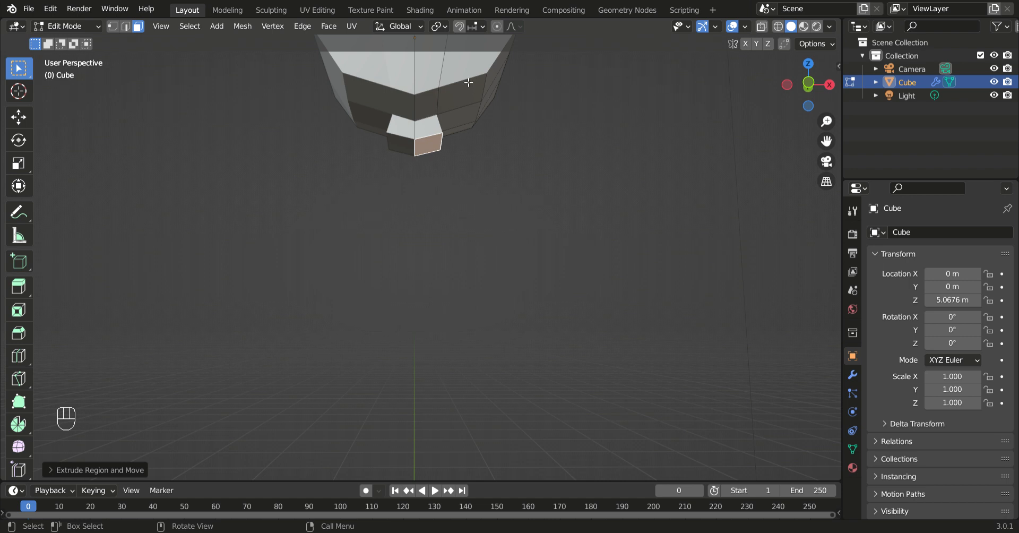
pyautogui.moveTo(487, 129)
pyautogui.mouseDown(button='middle')
pyautogui.moveTo(491, 160)
pyautogui.moveTo(497, 130)
pyautogui.mouseUp(button='middle')
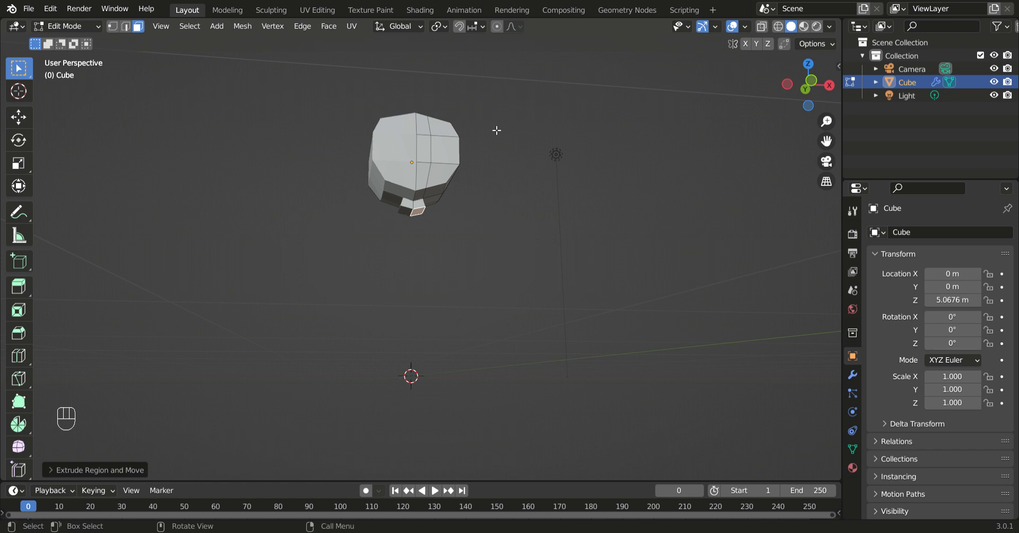
pyautogui.press('g')
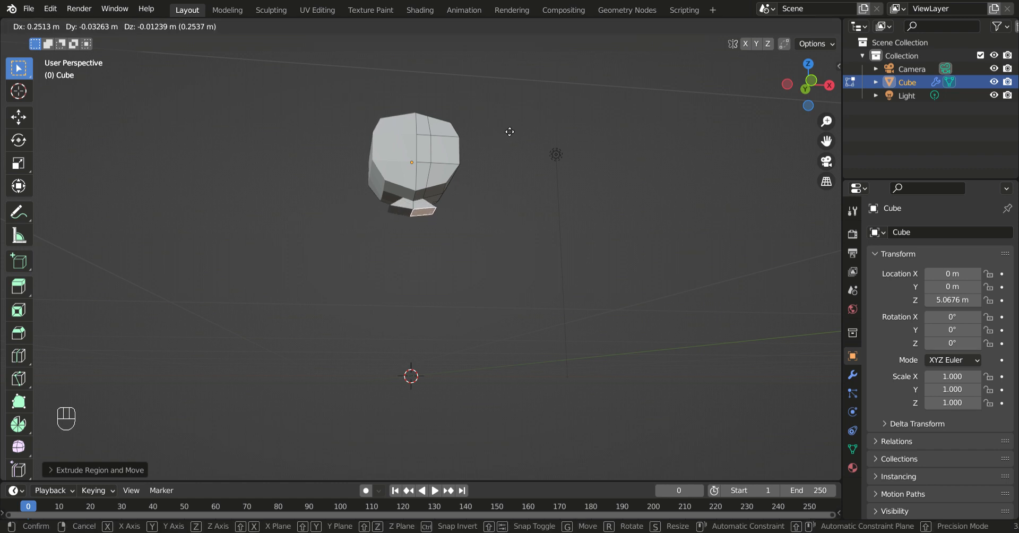
pyautogui.click(493, 130)
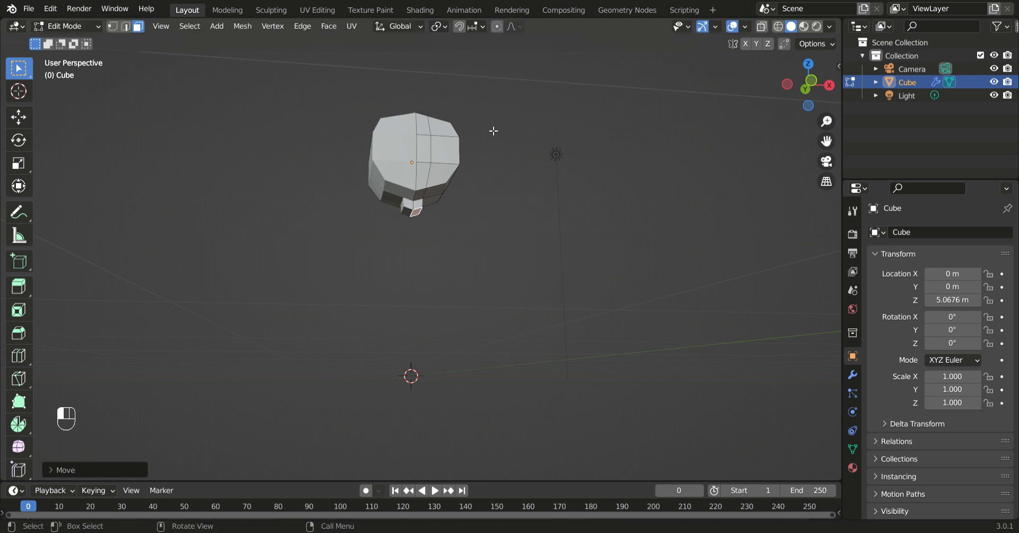
# Step: Extrude the neck's end face about 0.48 m further down, move it about 1.2 m outward along X for the shoulders, and deselect it
pyautogui.moveTo(554, 156); pyautogui.dragTo(535, 190, button='middle')
pyautogui.press('e')
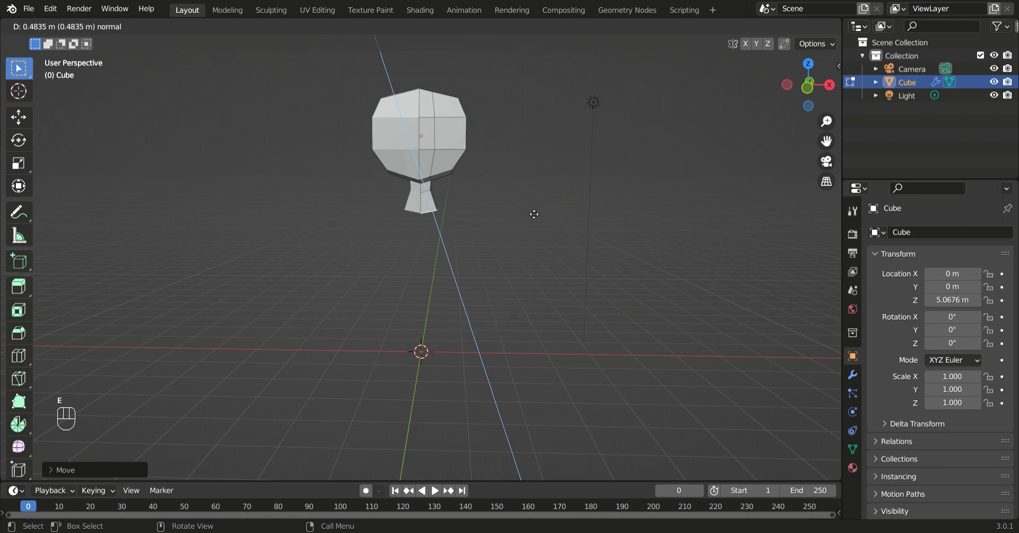
pyautogui.click(533, 213)
pyautogui.press('g')
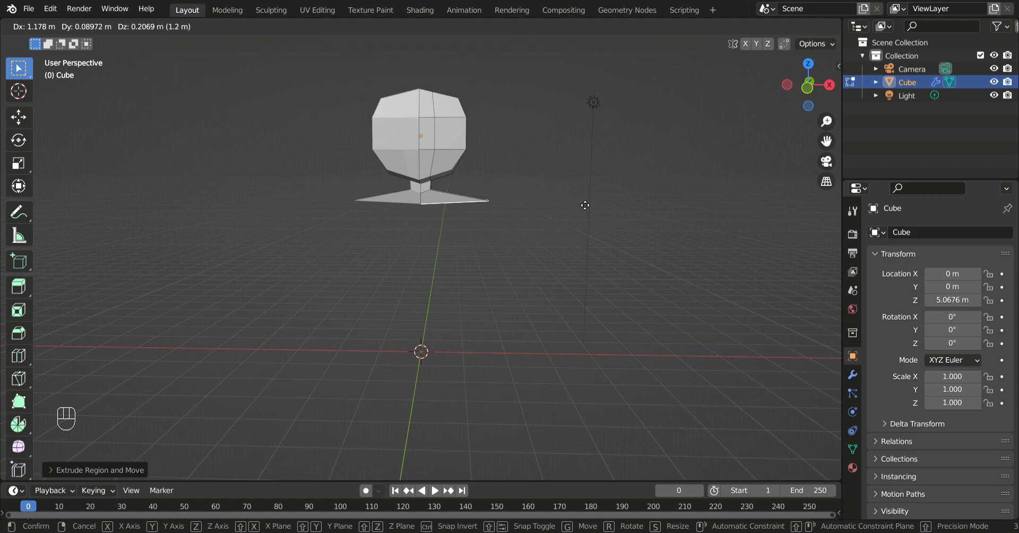
pyautogui.click(588, 205)
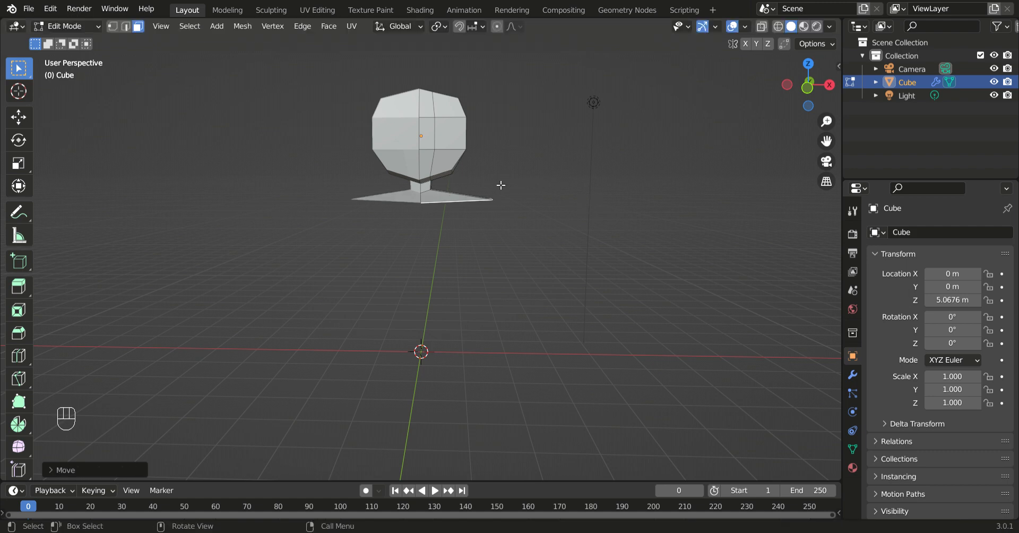
pyautogui.moveTo(483, 186); pyautogui.dragTo(524, 228)
pyautogui.click(515, 211)
# Step: Add two loop cuts across the flared shoulder section, sliding them outward by about 0.34 and 0.67
pyautogui.moveTo(548, 224); pyautogui.dragTo(552, 114, button='middle')
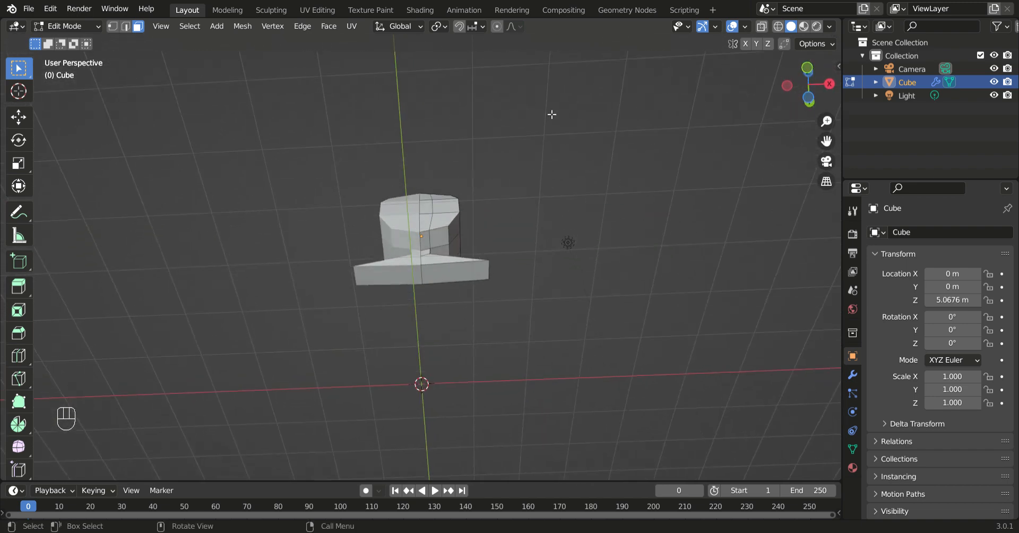
pyautogui.hotkey('ctrl', 'r')
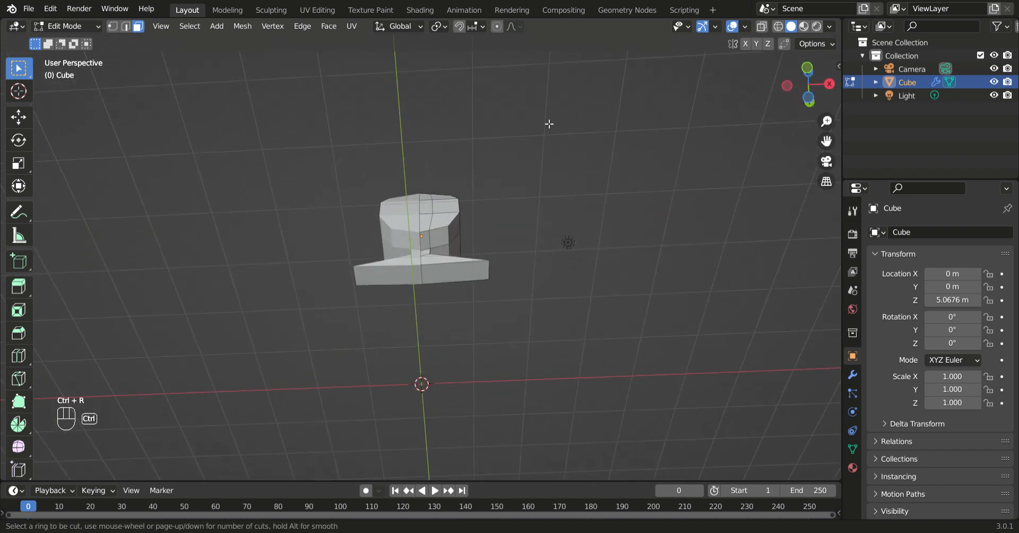
pyautogui.click(466, 272)
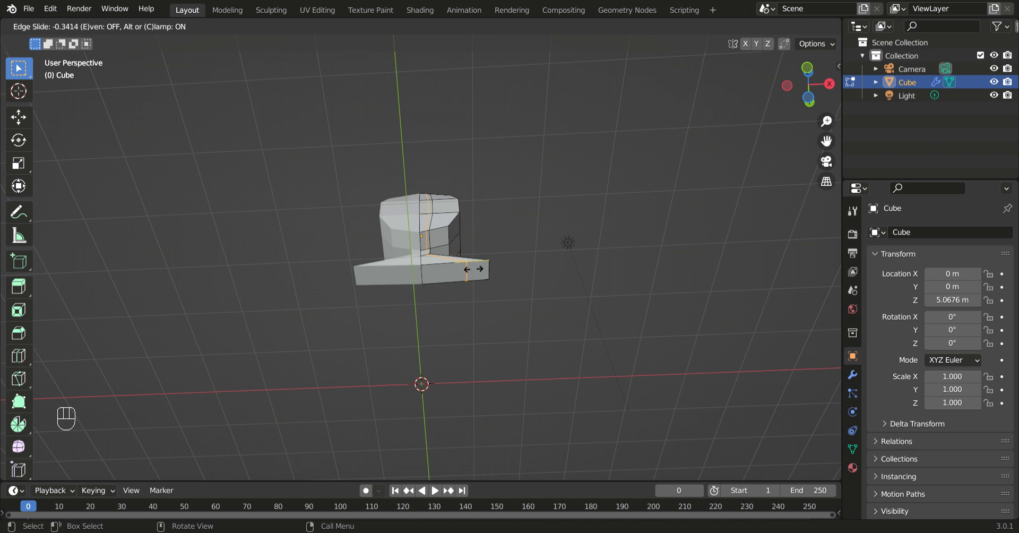
pyautogui.click(474, 270)
pyautogui.hotkey('ctrl', 'r')
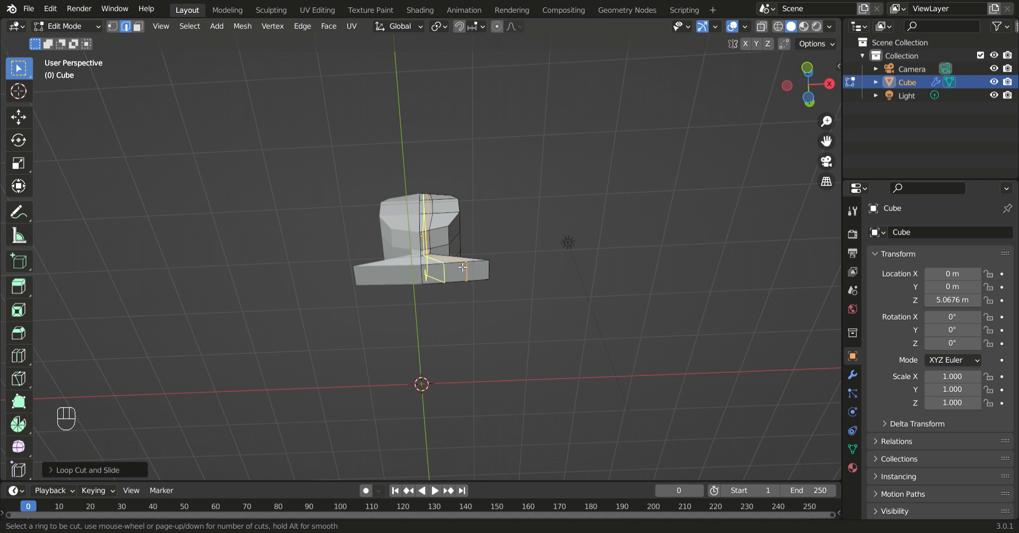
pyautogui.click(461, 272)
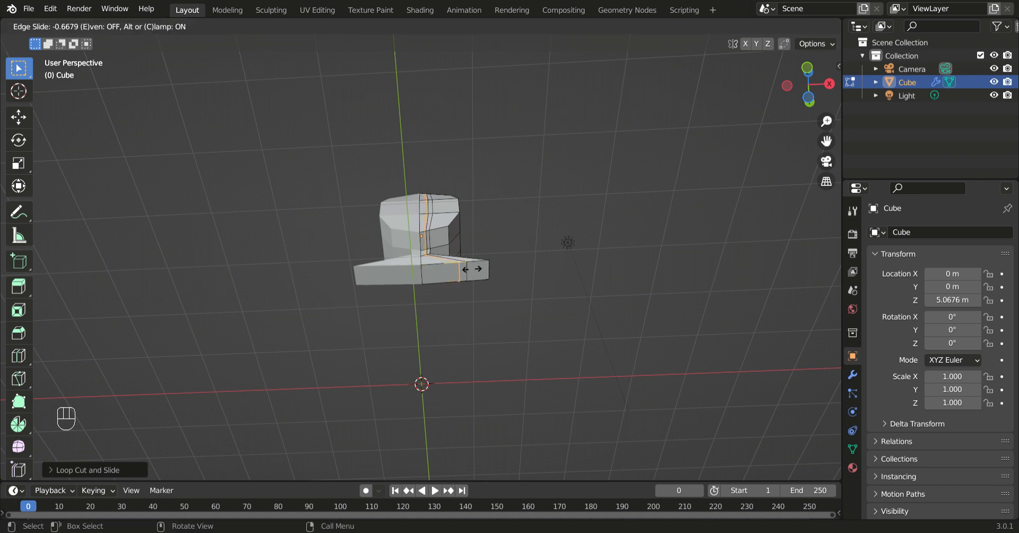
pyautogui.click(472, 269)
# Step: Switch to face selection and select the outermost face on the shoulder section's underside
pyautogui.moveTo(553, 236)
pyautogui.mouseDown(button='middle')
pyautogui.moveTo(569, 282)
pyautogui.moveTo(548, 317)
pyautogui.moveTo(489, 305)
pyautogui.moveTo(541, 233)
pyautogui.mouseUp(button='middle')
pyautogui.press('3')
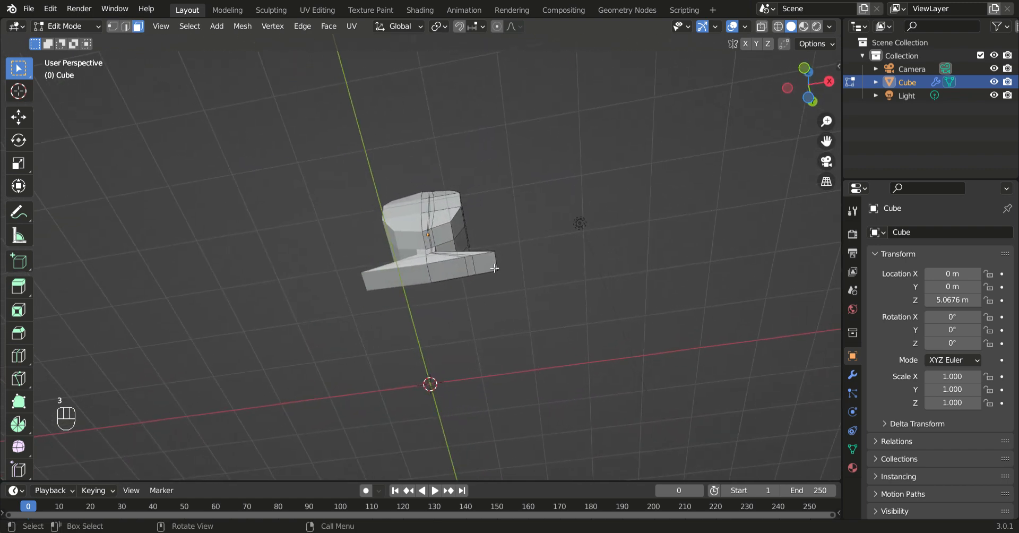
pyautogui.click(494, 268)
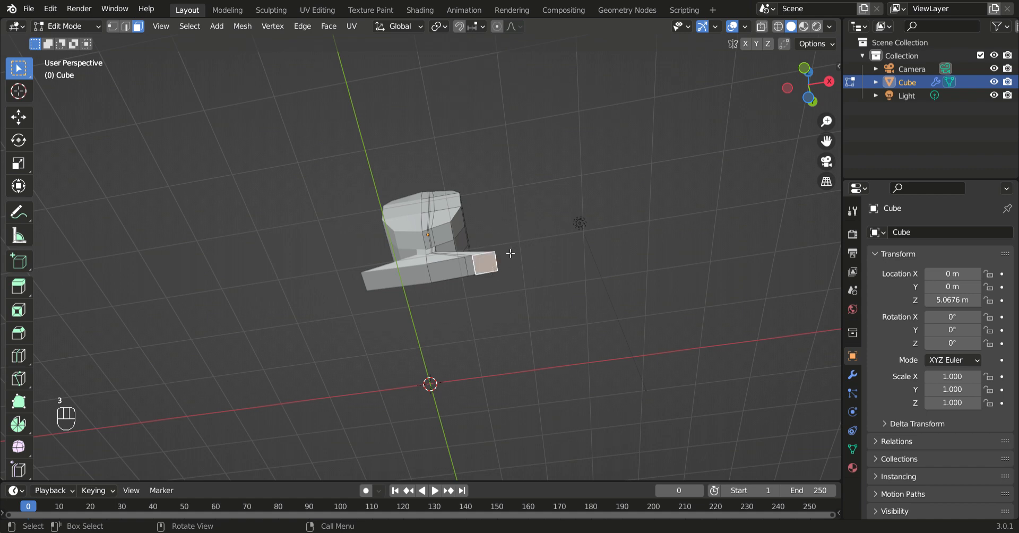
# Step: Try a downward extrusion of the selected outer shoulder face as an arm, and undo it
pyautogui.press('e')
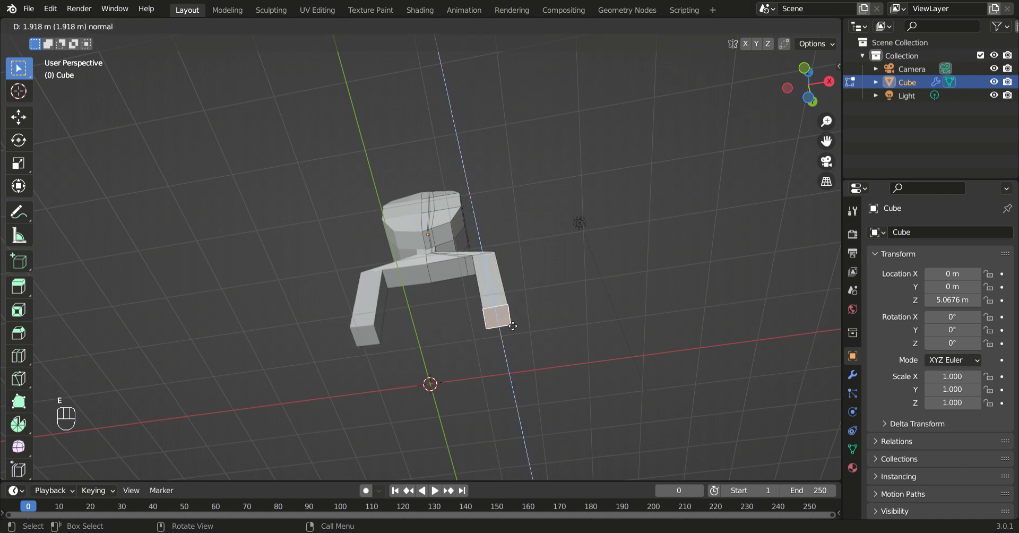
pyautogui.click(512, 356)
pyautogui.moveTo(586, 239); pyautogui.dragTo(630, 314, button='middle')
pyautogui.hotkey('ctrl', 'z')
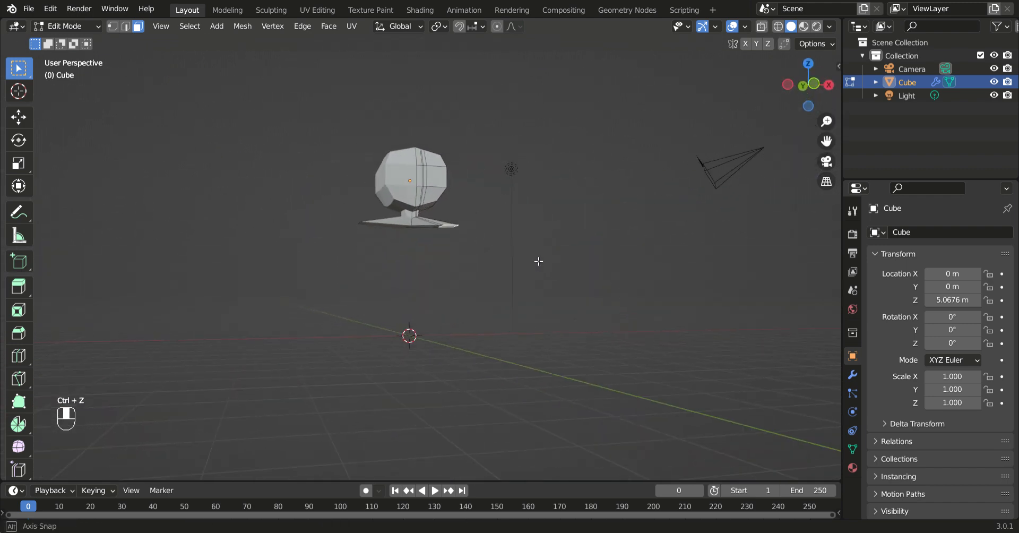
# Step: Extrude the outer shoulder face straight down along its normal to form the arm
pyautogui.moveTo(540, 262); pyautogui.dragTo(519, 173, button='middle')
pyautogui.press('e')
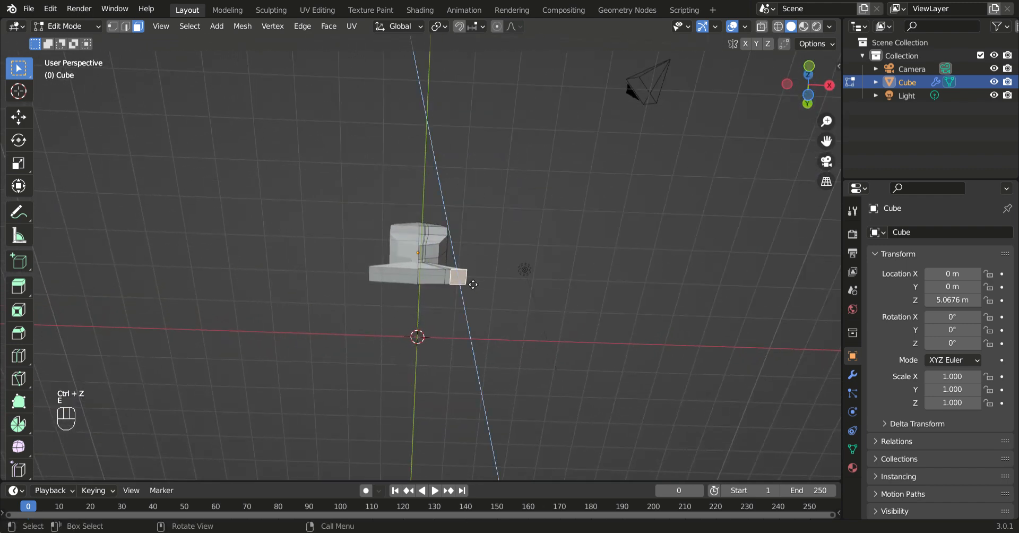
pyautogui.click(510, 300)
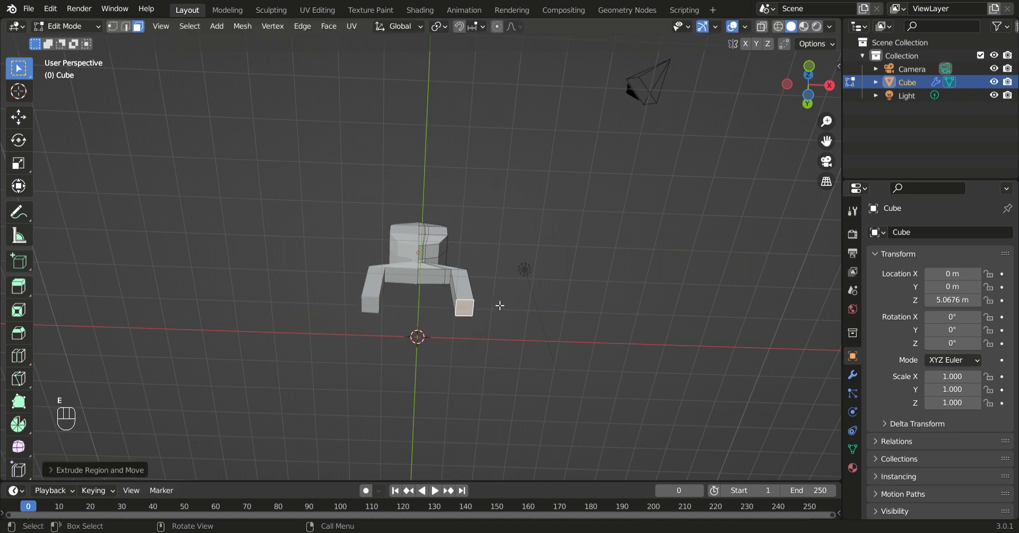
pyautogui.click(510, 305)
# Step: Extrude the inner underside face of the shoulder section downward about 1.8 m to form the torso
pyautogui.moveTo(508, 306); pyautogui.dragTo(444, 285, button='middle')
pyautogui.click(444, 296)
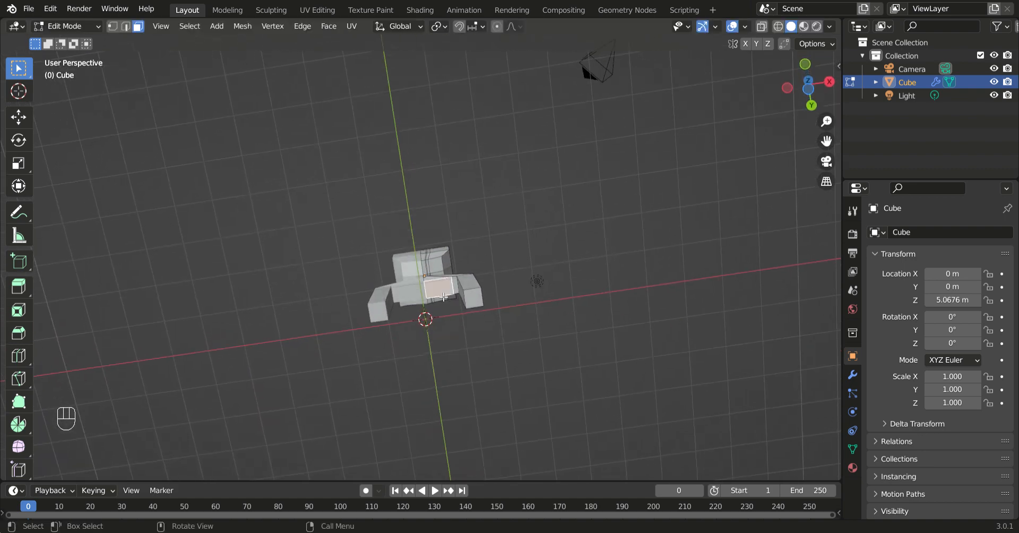
pyautogui.press('e')
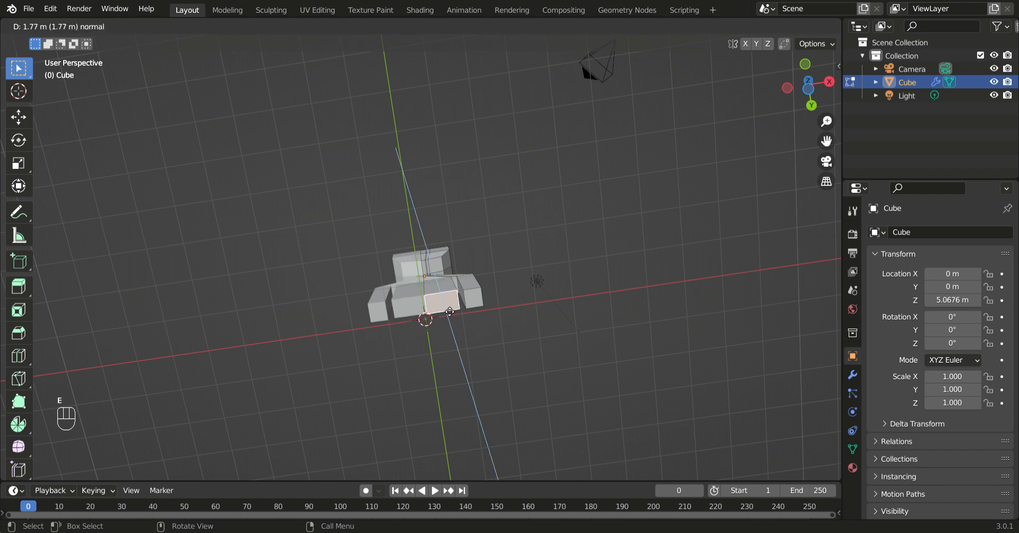
pyautogui.click(448, 314)
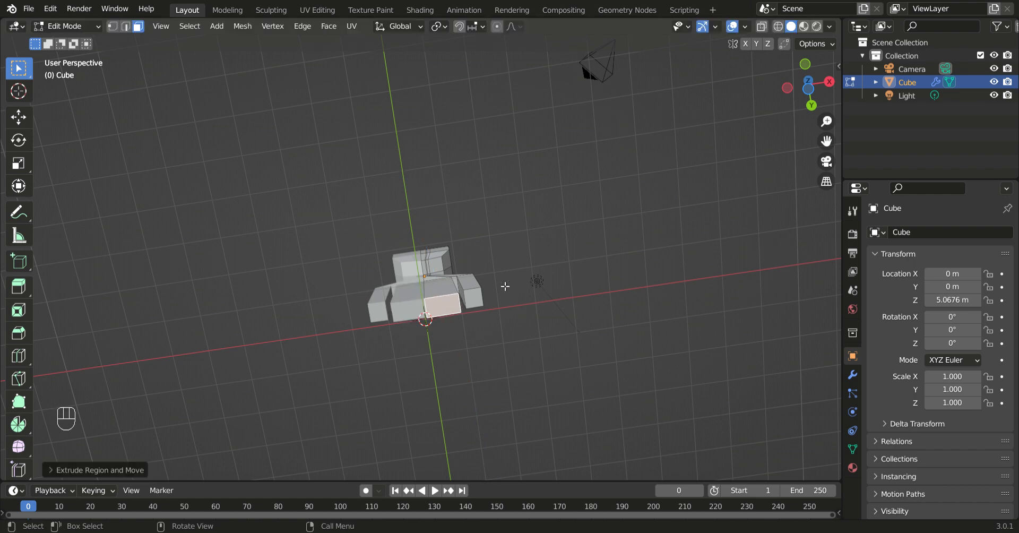
# Step: Add a vertical loop cut through the torso half and slide it toward the centre line by about 0.43
pyautogui.moveTo(559, 268)
pyautogui.mouseDown(button='middle')
pyautogui.moveTo(562, 357)
pyautogui.moveTo(585, 367)
pyautogui.moveTo(589, 393)
pyautogui.moveTo(551, 398)
pyautogui.moveTo(577, 271)
pyautogui.mouseUp(button='middle')
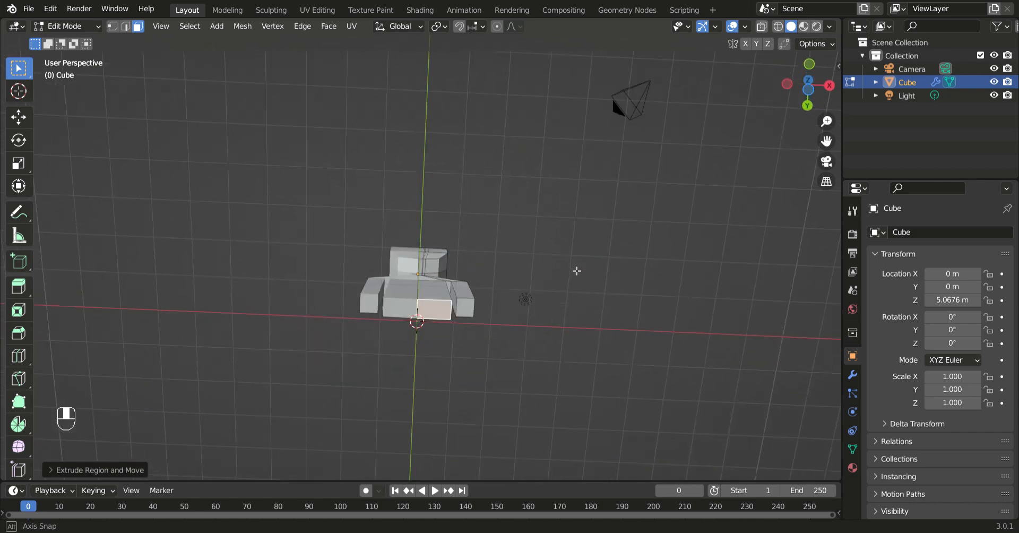
pyautogui.hotkey('ctrl', 'r')
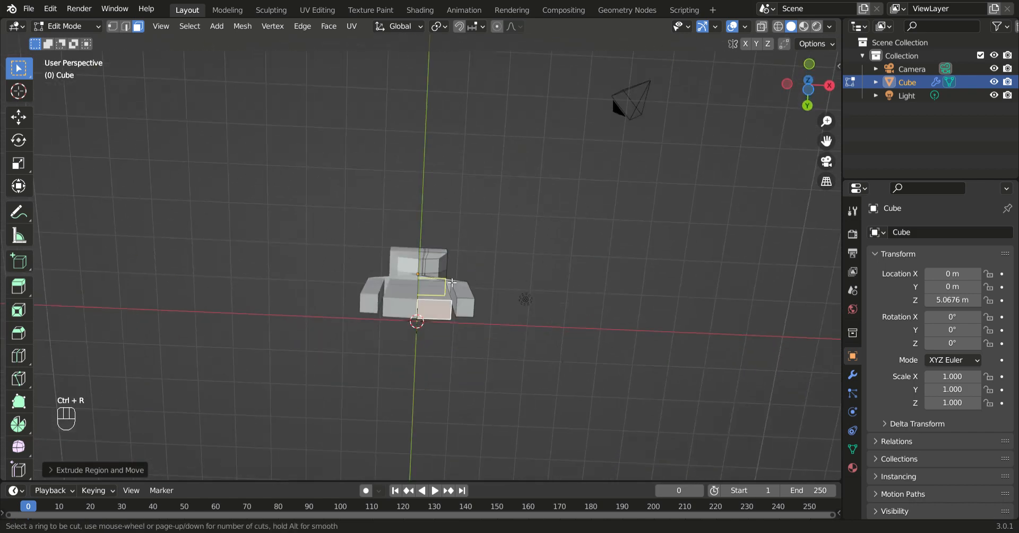
pyautogui.click(445, 305)
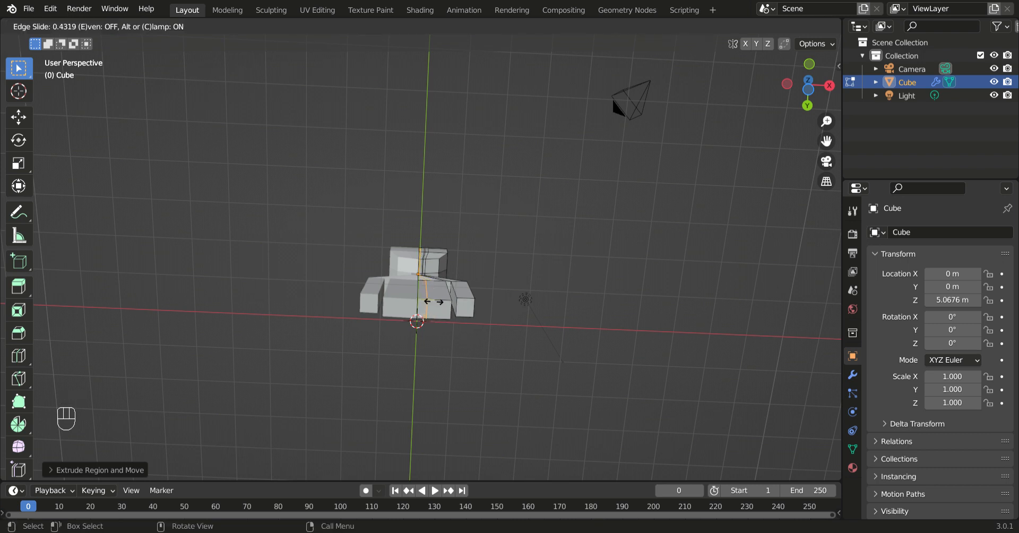
pyautogui.click(434, 302)
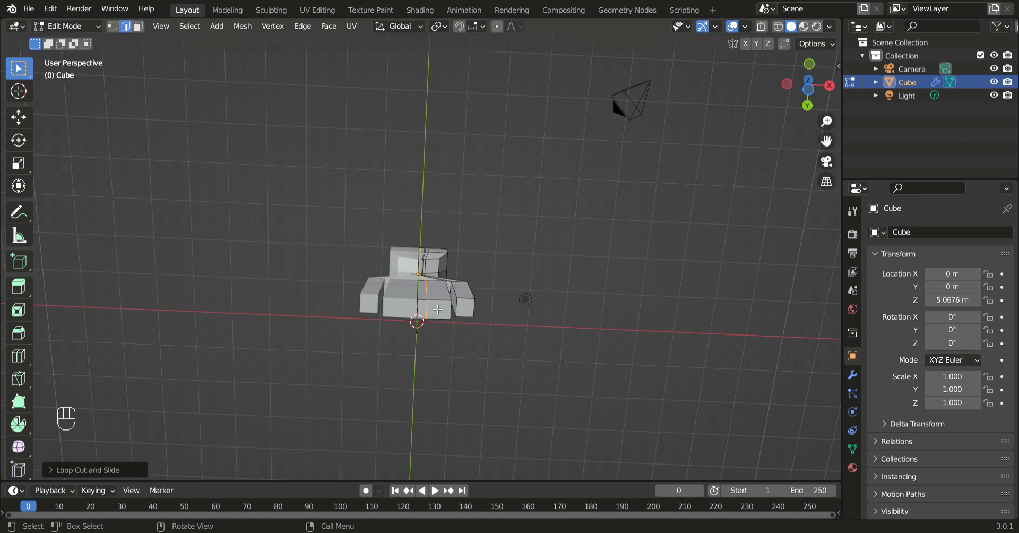
# Step: In face selection, extrude the outer face of the torso's underside downward about 3.1 m to form the leg
pyautogui.click(437, 309)
pyautogui.press('3')
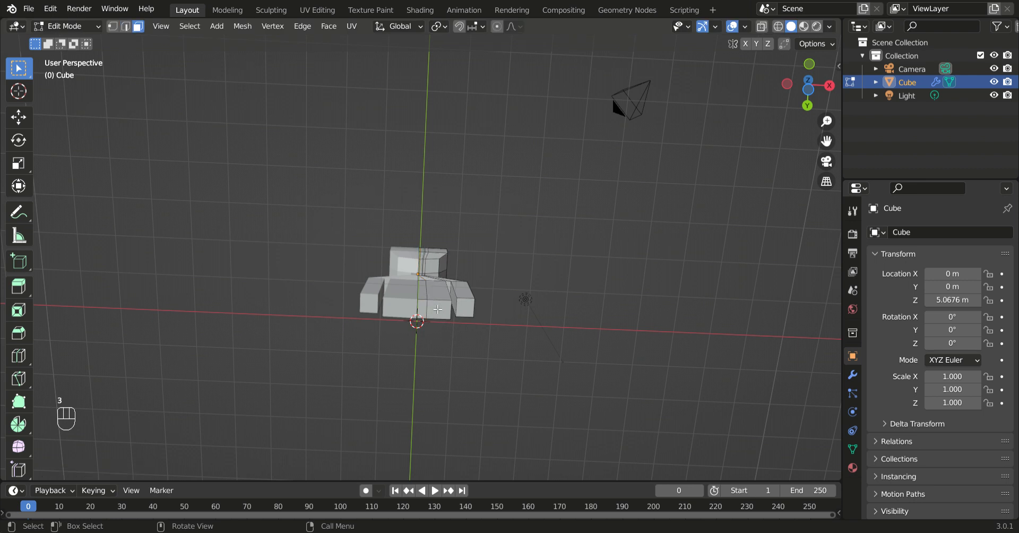
pyautogui.click(437, 309)
pyautogui.press('e')
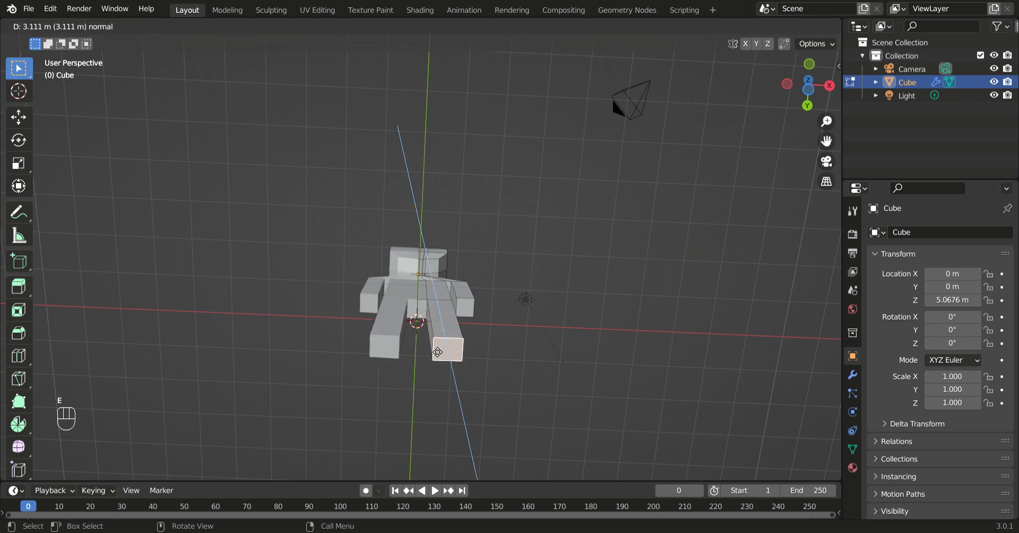
pyautogui.click(439, 351)
pyautogui.moveTo(505, 322); pyautogui.dragTo(505, 444, button='middle')
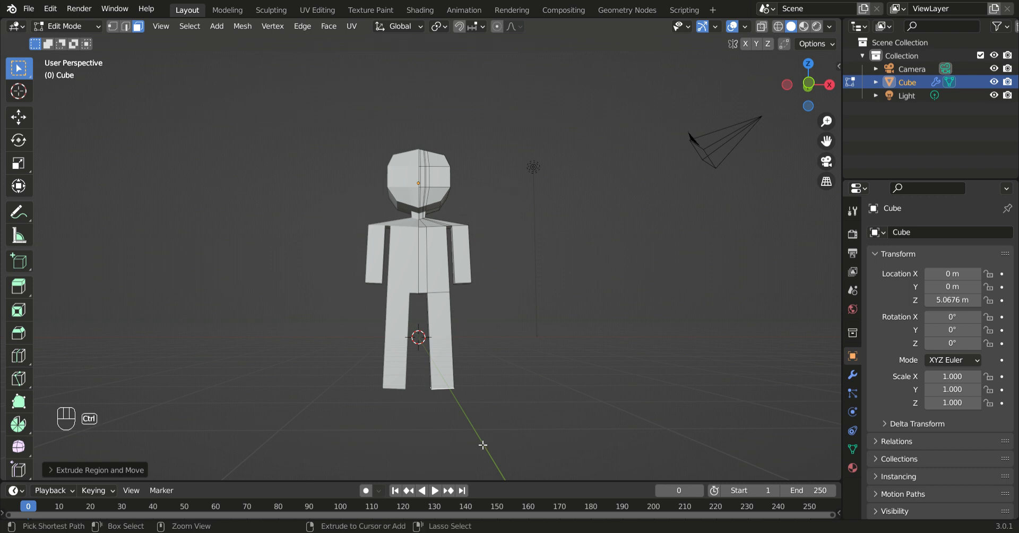
# Step: Add a horizontal loop cut around the leg and slide it down toward the ankle by about 0.75
pyautogui.hotkey('ctrl', 'r')
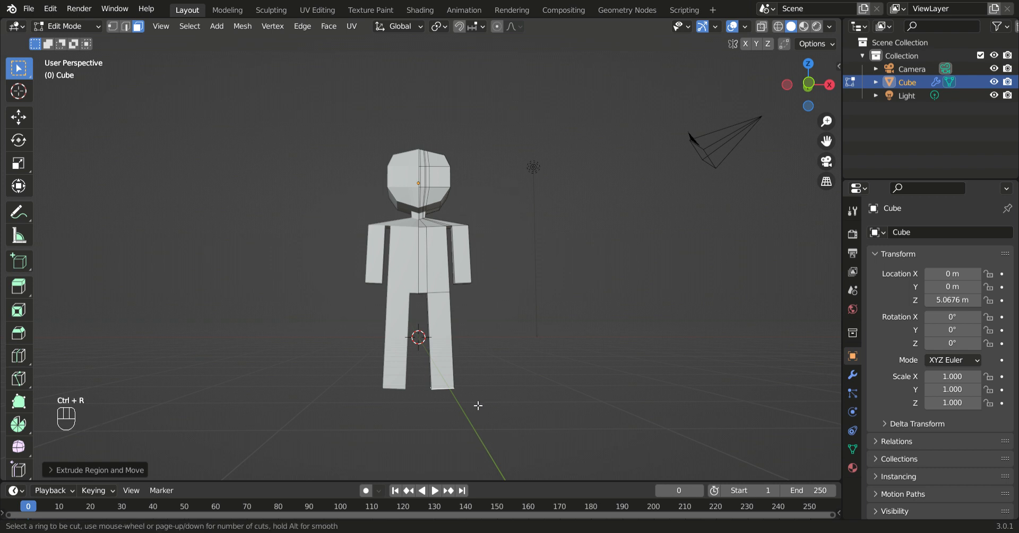
pyautogui.click(452, 382)
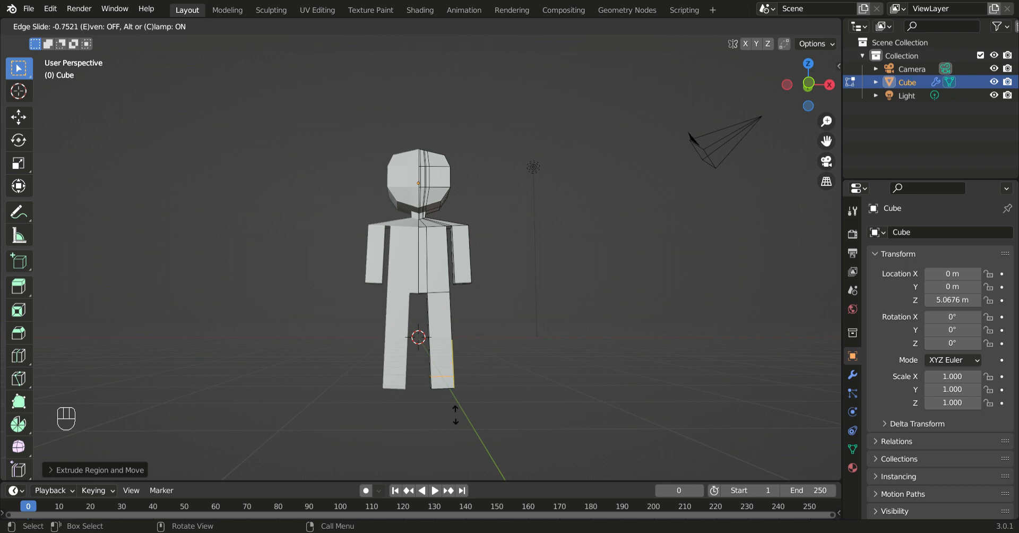
pyautogui.click(459, 419)
# Step: In face selection, extrude the front face below the ankle cut forward about 0.4 m to form the foot
pyautogui.press('3')
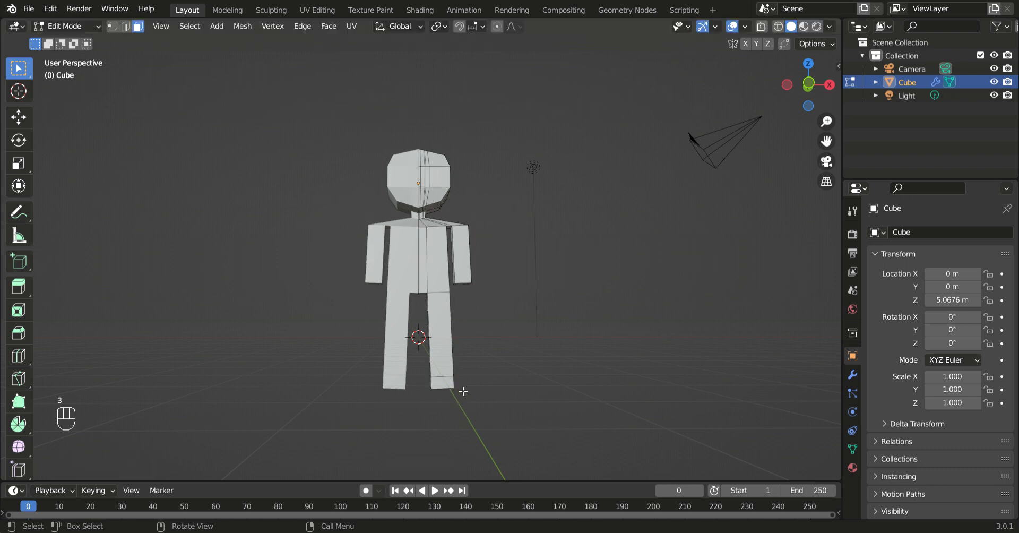
pyautogui.moveTo(462, 390); pyautogui.dragTo(480, 400, button='middle')
pyautogui.click(448, 384)
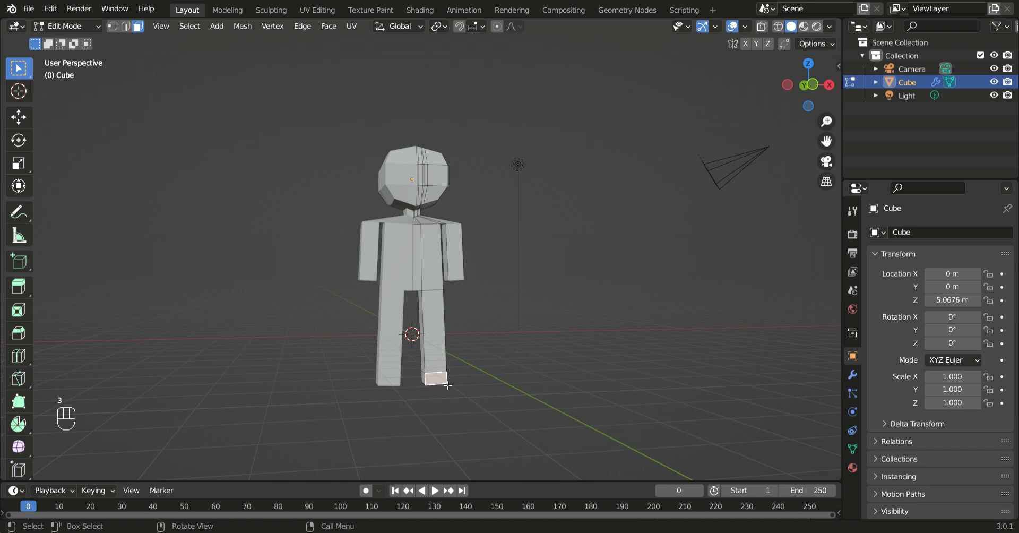
pyautogui.press('e')
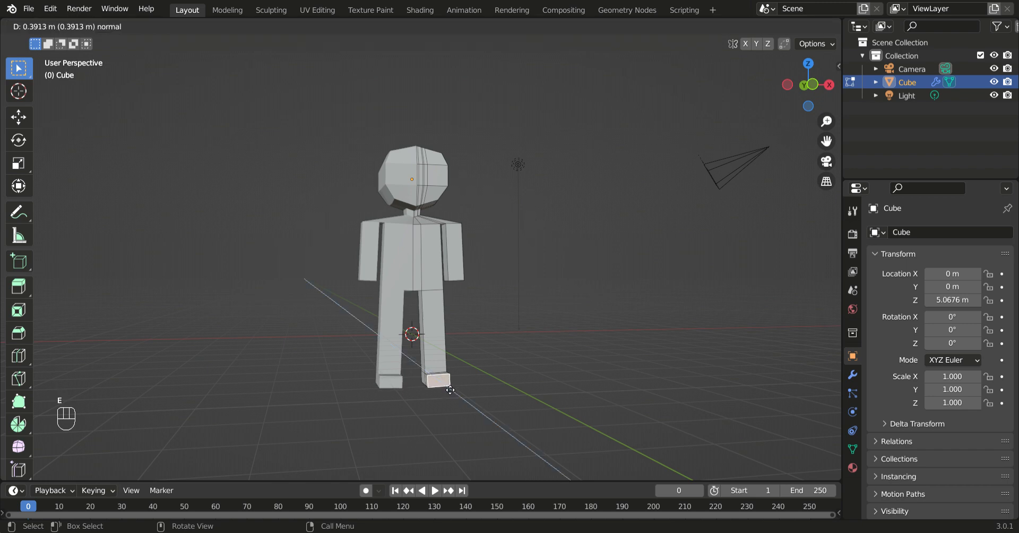
pyautogui.click(451, 389)
pyautogui.moveTo(548, 356); pyautogui.dragTo(515, 345, button='middle')
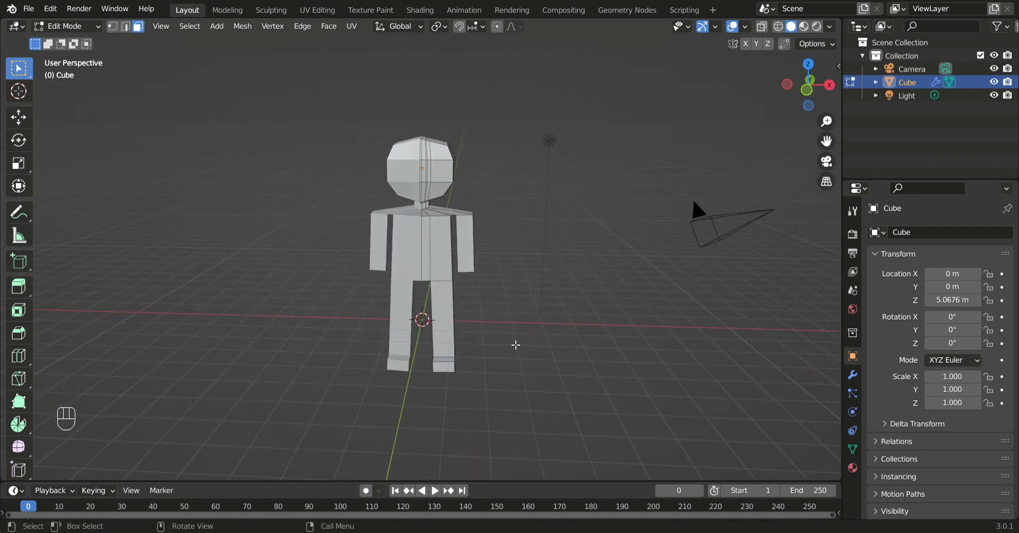
# Step: Select the narrow vertical face beside the centre strip on the front of the head for the eye
pyautogui.scroll(3, 498, 144)
pyautogui.moveTo(569, 136); pyautogui.dragTo(488, 97, button='middle')
pyautogui.click(436, 106)
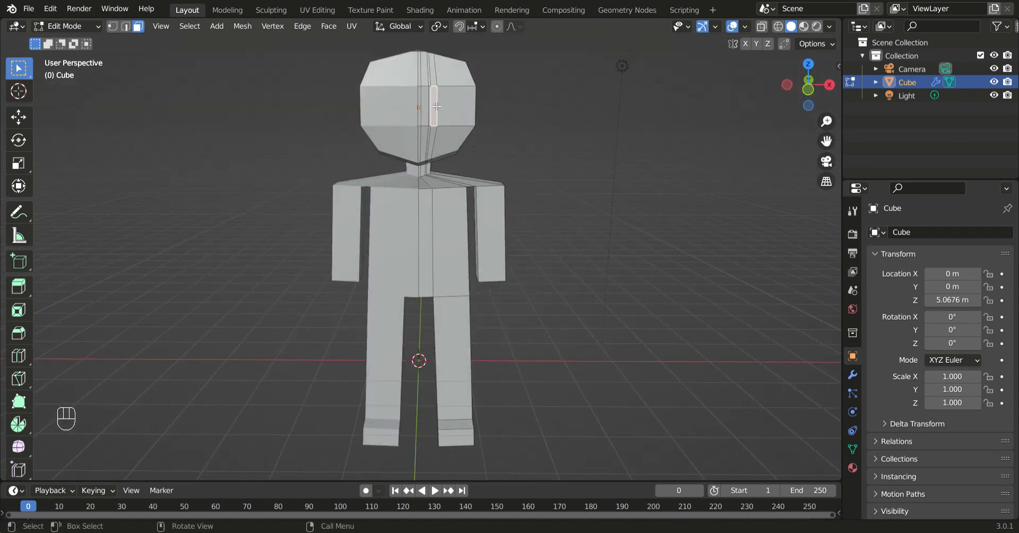
# Step: Try extruding the selected eye face into the head, and undo the extrusion
pyautogui.press('e')
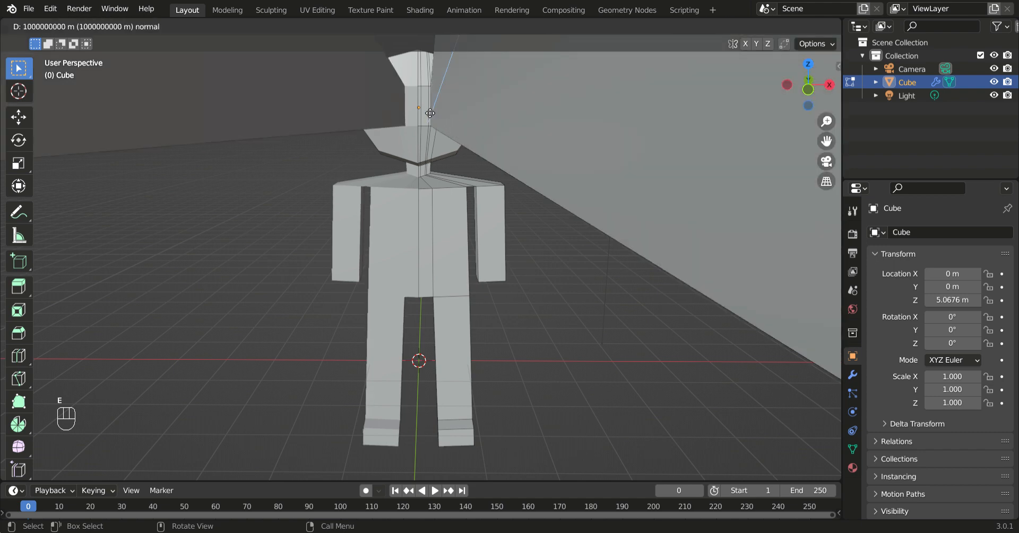
pyautogui.click(411, 102)
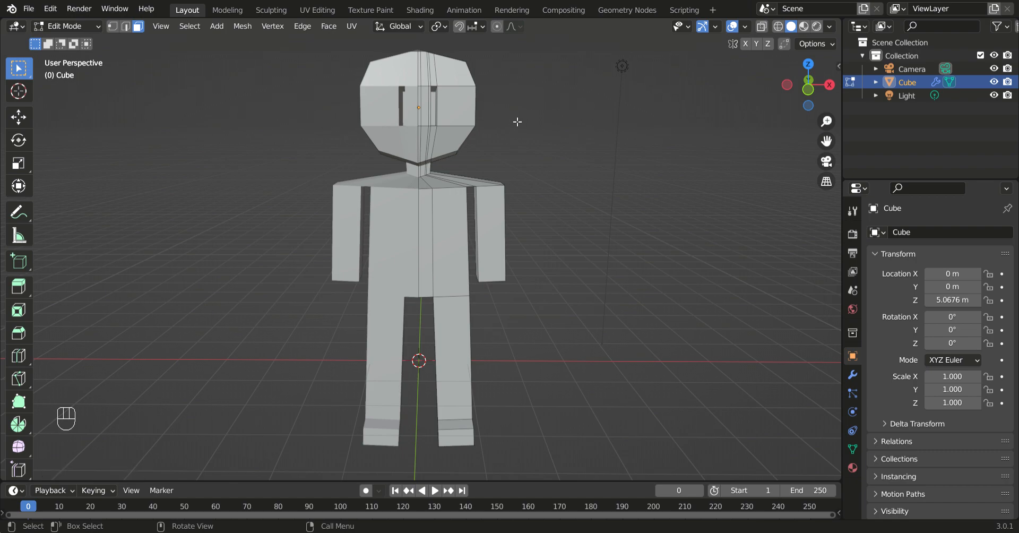
pyautogui.moveTo(573, 150); pyautogui.dragTo(361, 154, button='middle')
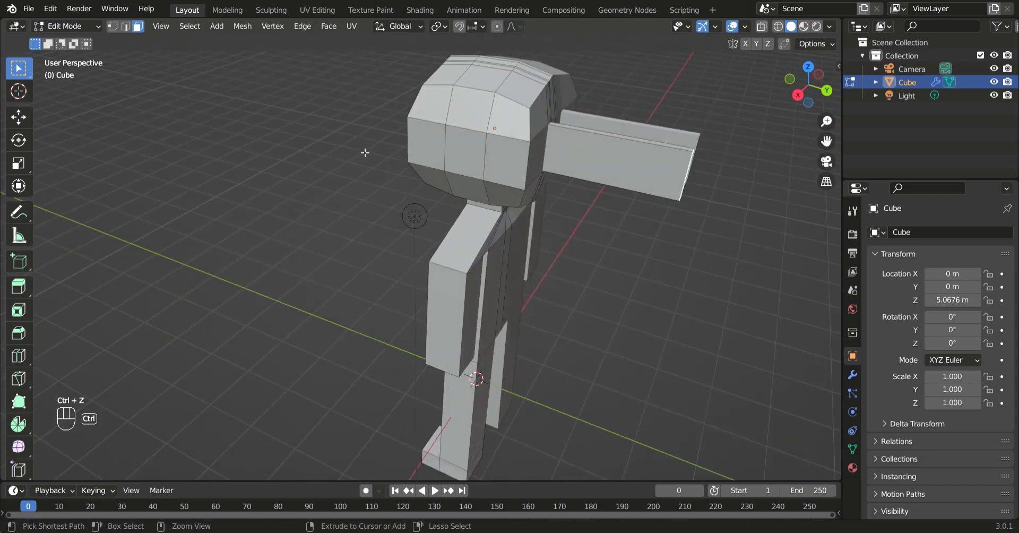
pyautogui.hotkey('ctrl', 'z')
# Step: Extrude the selected eye face a short distance into the head along its normal to form a recessed eye
pyautogui.moveTo(364, 153); pyautogui.dragTo(75, 193, button='middle')
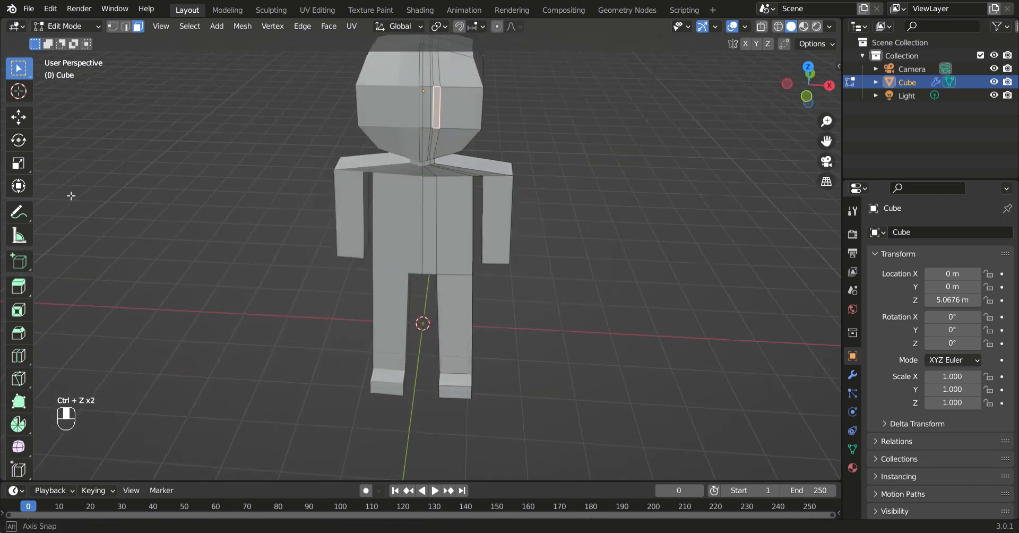
pyautogui.press('e')
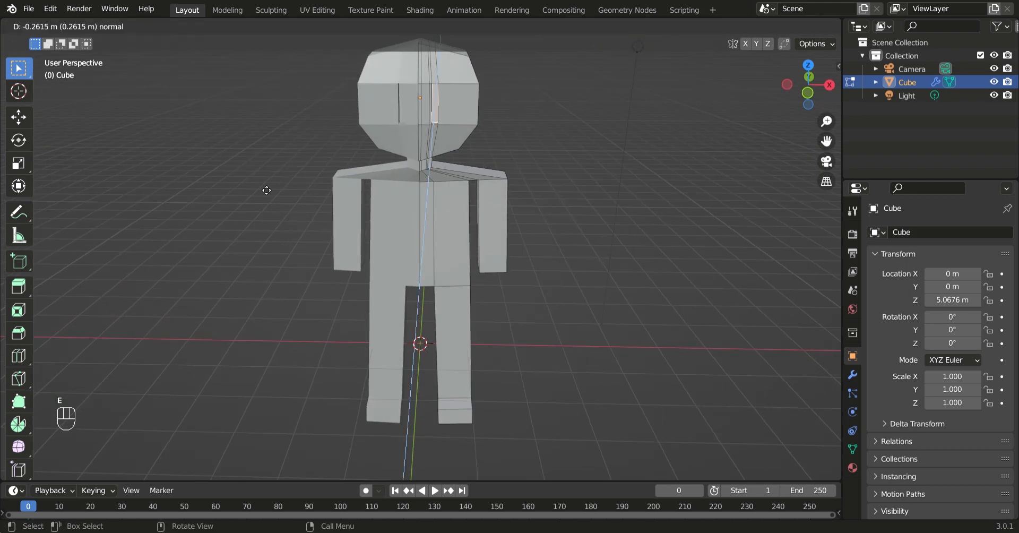
pyautogui.click(266, 185)
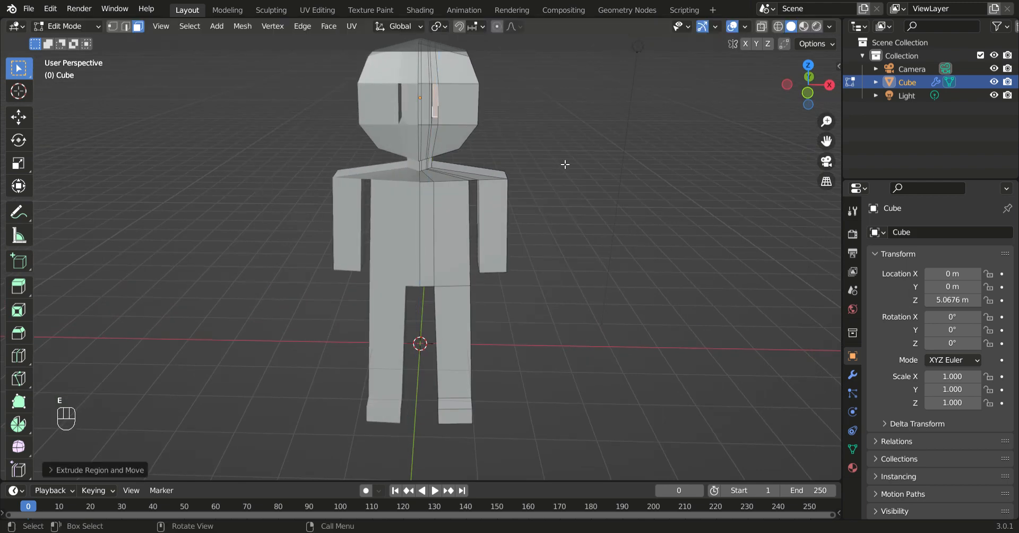
pyautogui.moveTo(564, 164)
pyautogui.mouseDown(button='middle')
pyautogui.moveTo(325, 176)
pyautogui.moveTo(594, 166)
pyautogui.moveTo(587, 141)
pyautogui.moveTo(526, 91)
pyautogui.moveTo(546, 173)
pyautogui.moveTo(619, 164)
pyautogui.moveTo(615, 200)
pyautogui.moveTo(591, 207)
pyautogui.moveTo(552, 159)
pyautogui.moveTo(493, 173)
pyautogui.moveTo(603, 184)
pyautogui.moveTo(701, 155)
pyautogui.moveTo(708, 138)
pyautogui.moveTo(422, 165)
pyautogui.moveTo(563, 156)
pyautogui.mouseUp(button='middle')
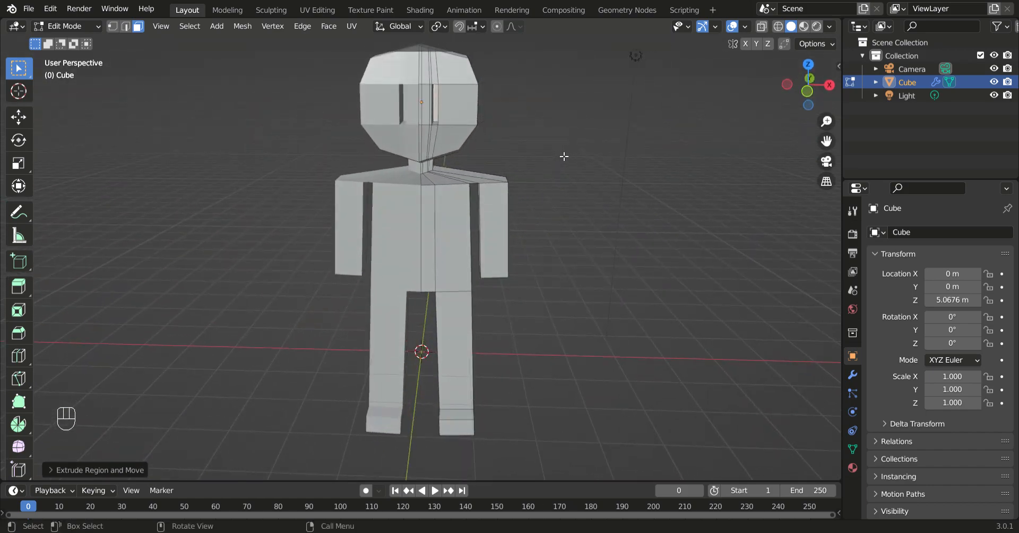